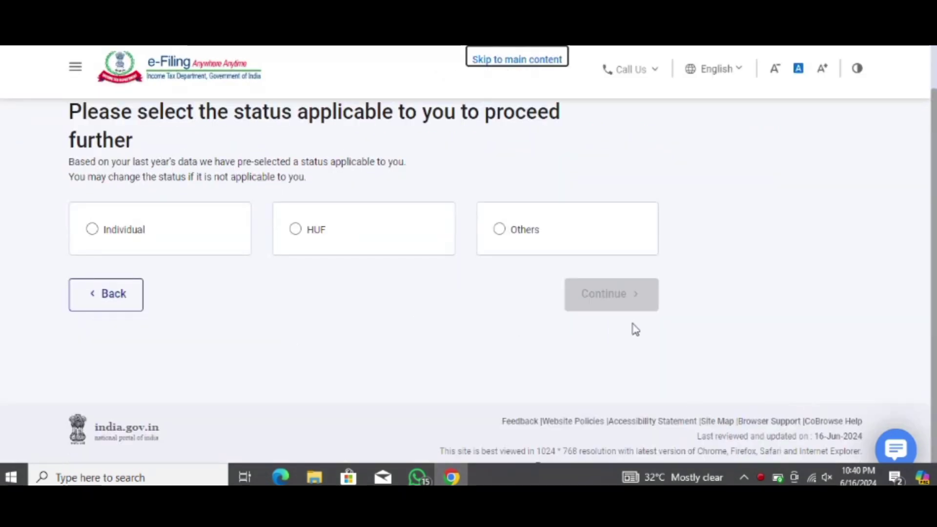
Choose Individual as the applicable status and proceed with the ITR-4 form
{"action": "left_click", "coordinate": [92, 231]}
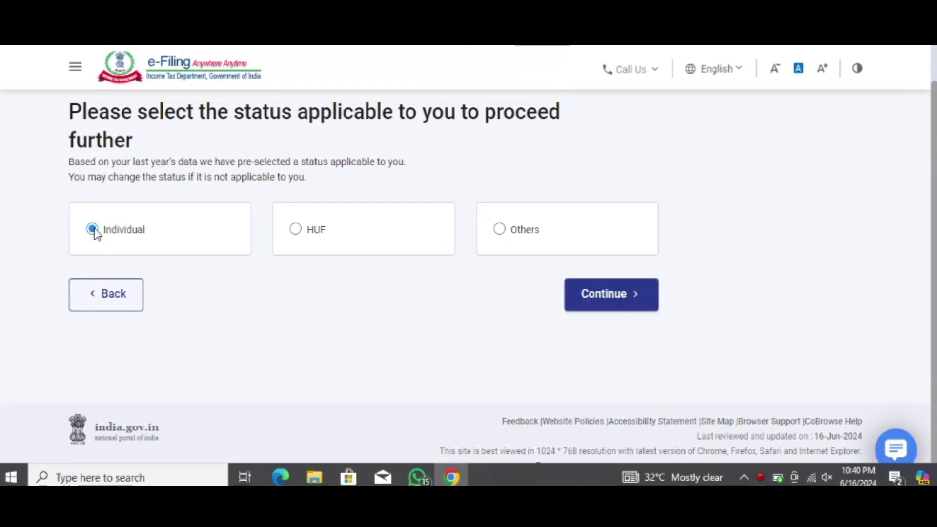
{"action": "left_click", "coordinate": [650, 292]}
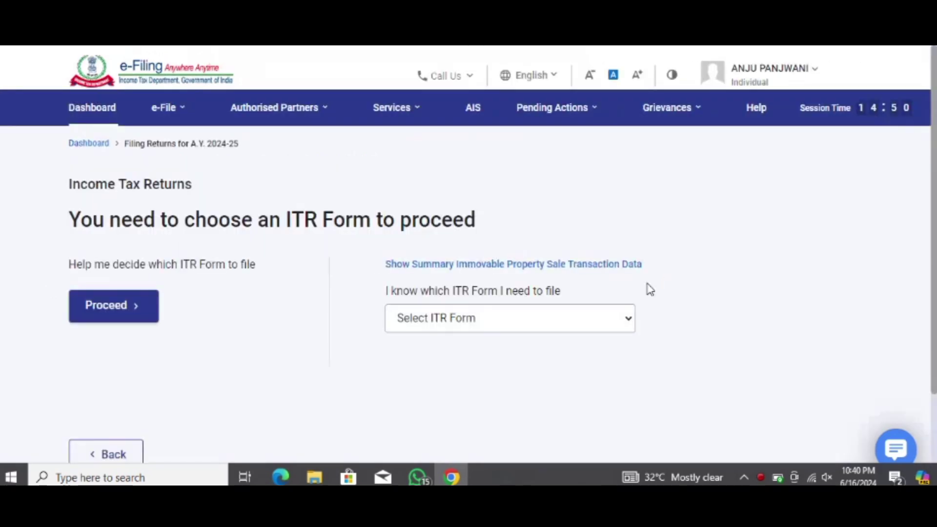
{"action": "left_click", "coordinate": [565, 344]}
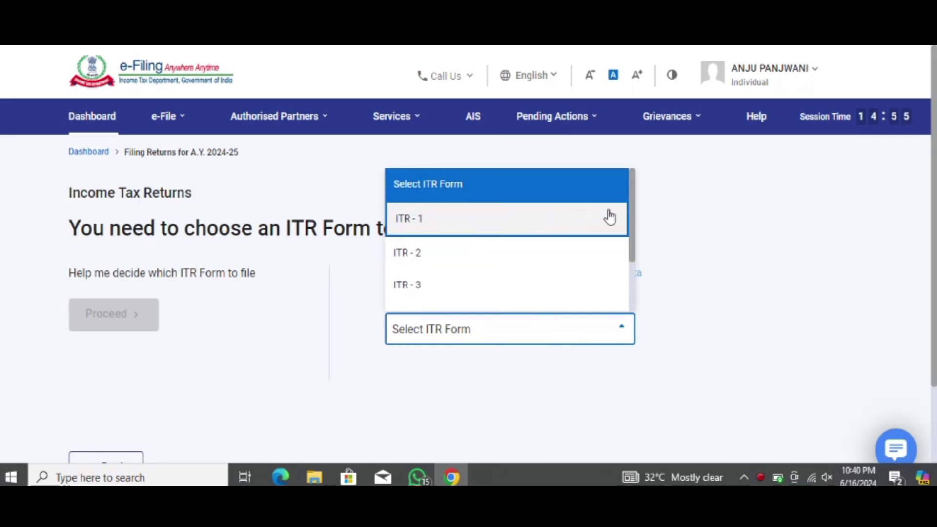
{"action": "scroll", "coordinate": [633, 219], "scroll_direction": "down", "scroll_amount": 1}
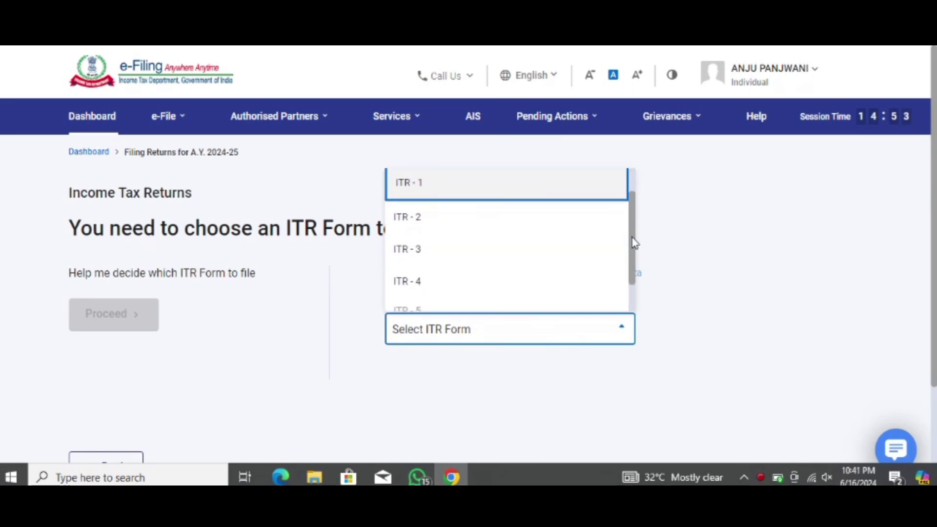
{"action": "left_click", "coordinate": [425, 283]}
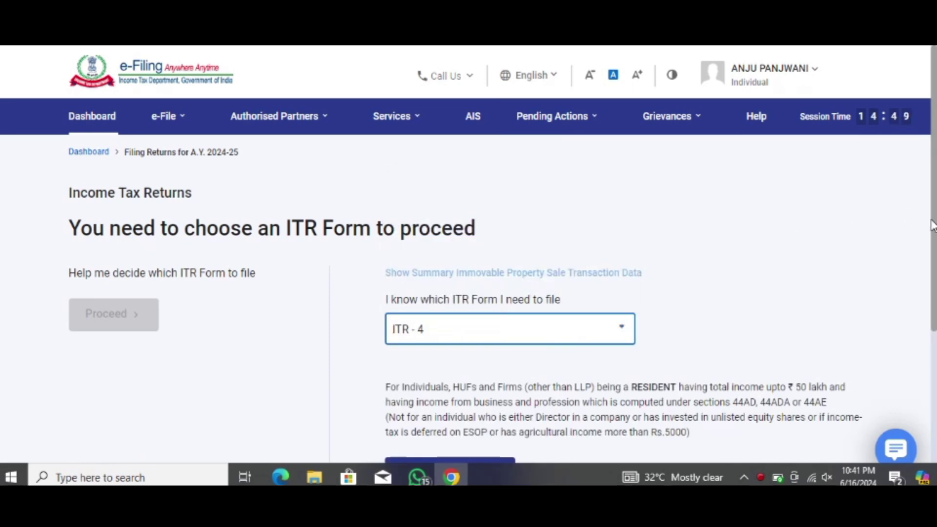
{"action": "scroll", "coordinate": [932, 225], "scroll_direction": "down", "scroll_amount": 2}
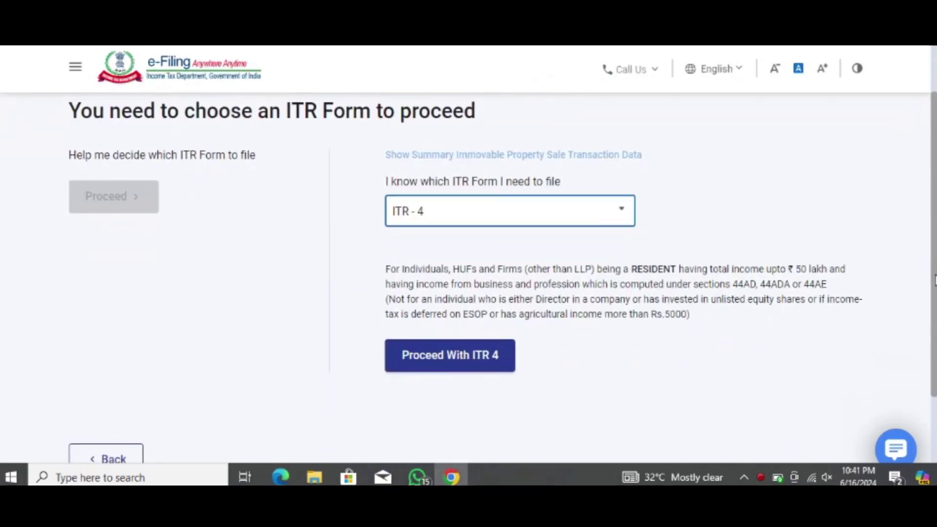
{"action": "left_click", "coordinate": [451, 361]}
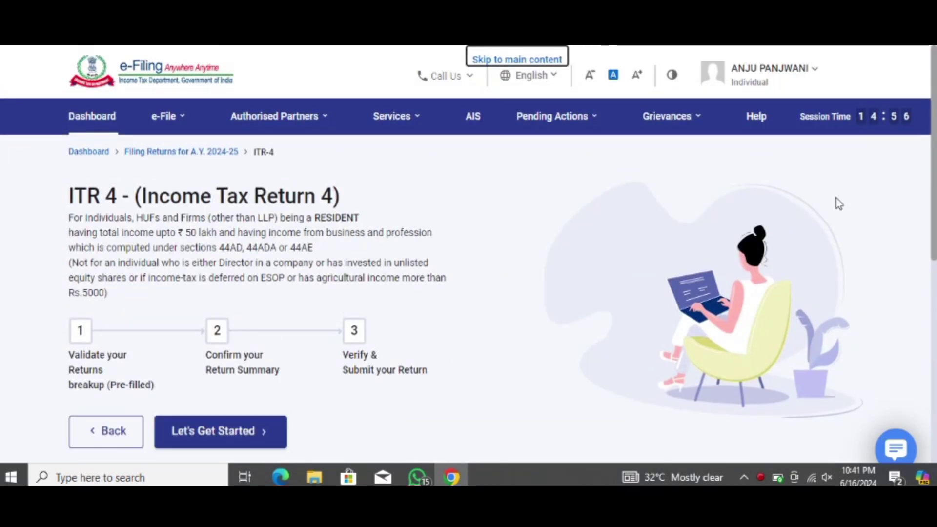
Start the ITR-4 return with Others as the filing reason and acknowledge the pre-filled data notice
{"action": "left_click", "coordinate": [220, 427]}
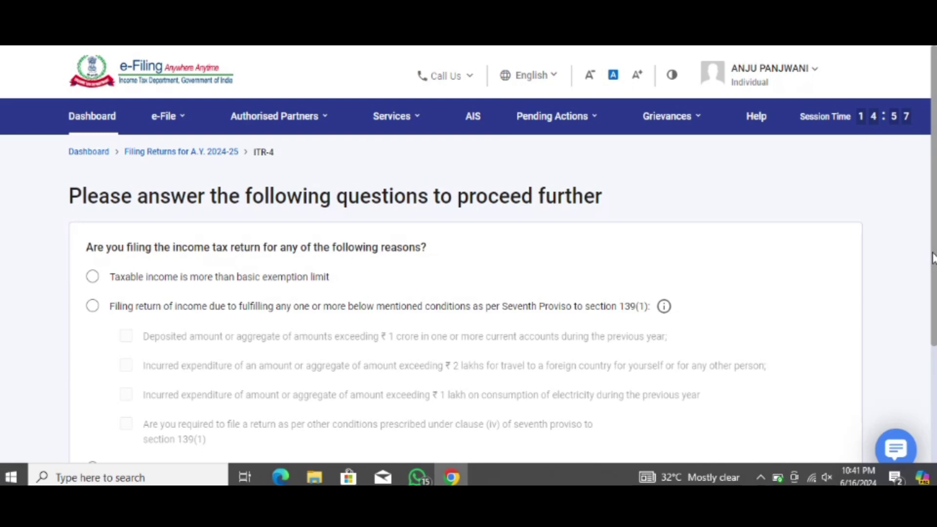
{"action": "scroll", "coordinate": [931, 258], "scroll_direction": "down", "scroll_amount": 3}
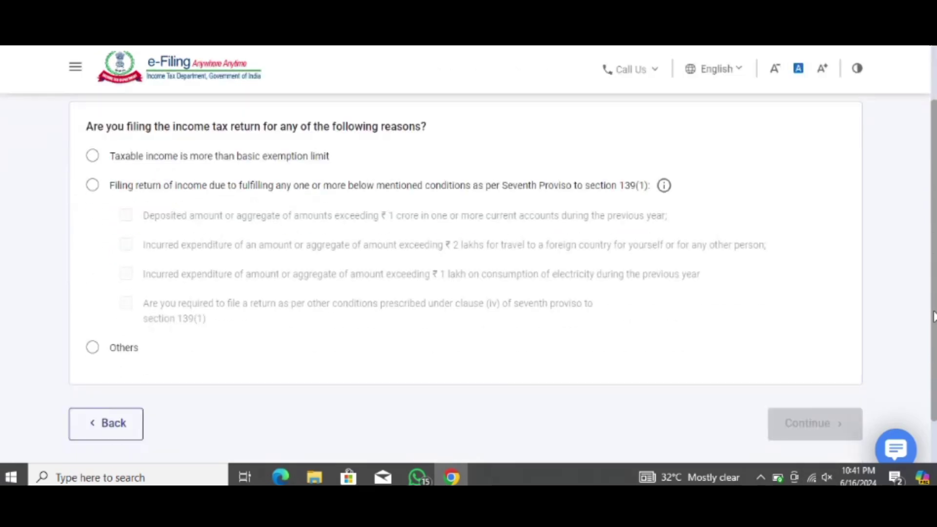
{"action": "left_click", "coordinate": [93, 347]}
{"action": "left_click", "coordinate": [830, 424]}
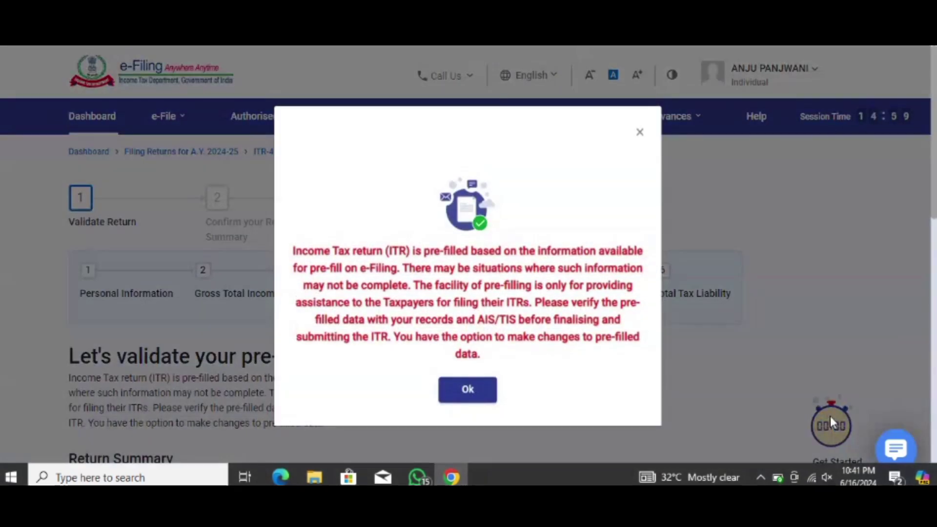
{"action": "left_click", "coordinate": [454, 389]}
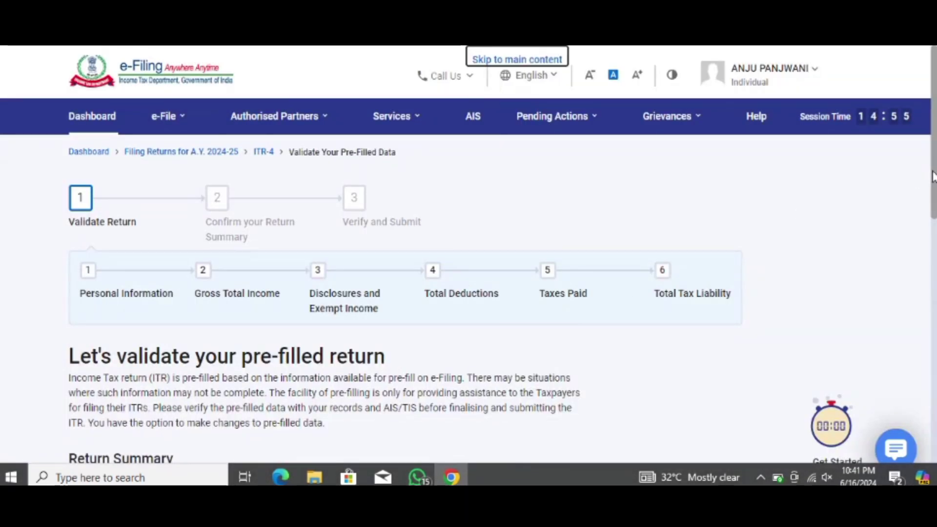
Open the Personal Information section of the return summary and set the nature of employment to Others
{"action": "scroll", "coordinate": [931, 187], "scroll_direction": "down", "scroll_amount": 4}
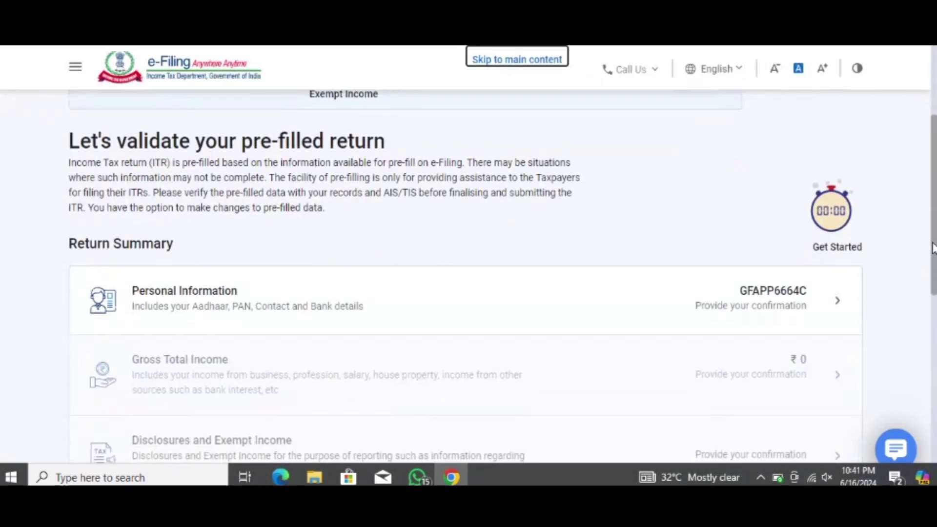
{"action": "left_click", "coordinate": [354, 304]}
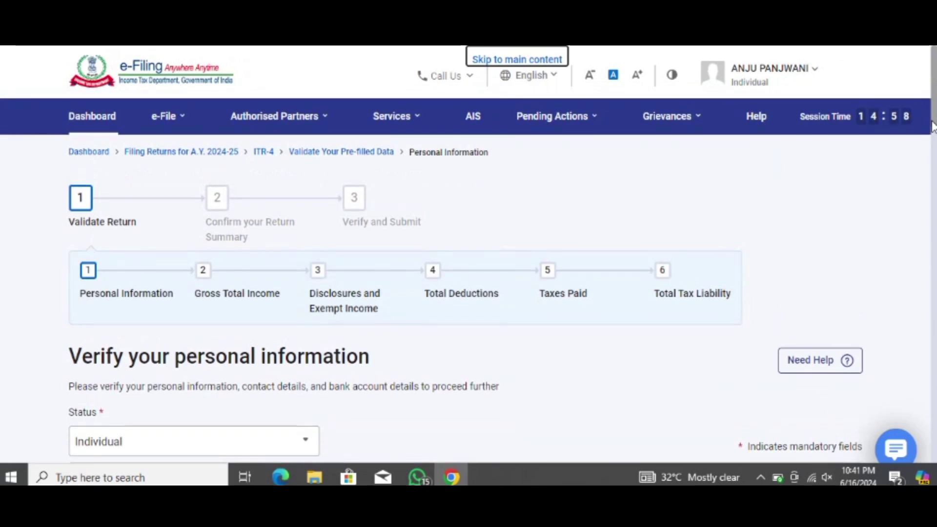
{"action": "scroll", "coordinate": [932, 125], "scroll_direction": "down", "scroll_amount": 10}
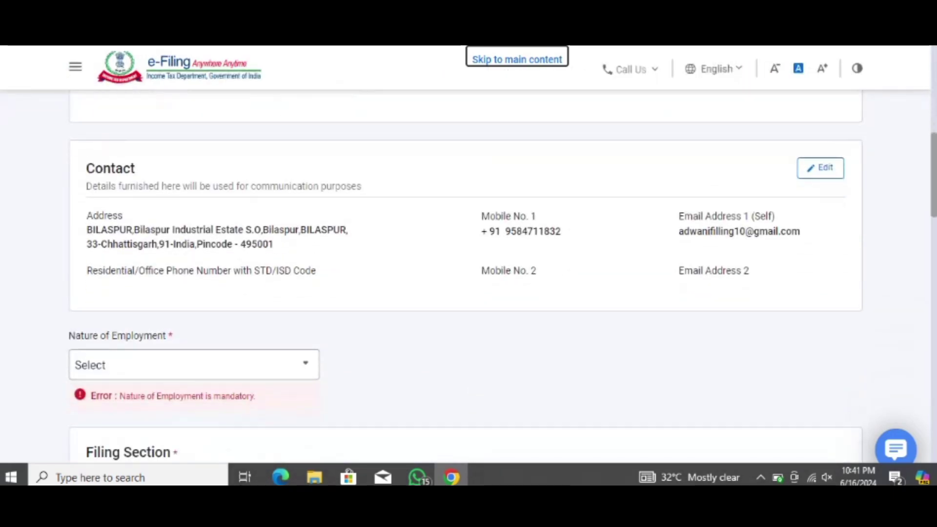
{"action": "scroll", "coordinate": [468, 273], "scroll_direction": "down", "scroll_amount": 3}
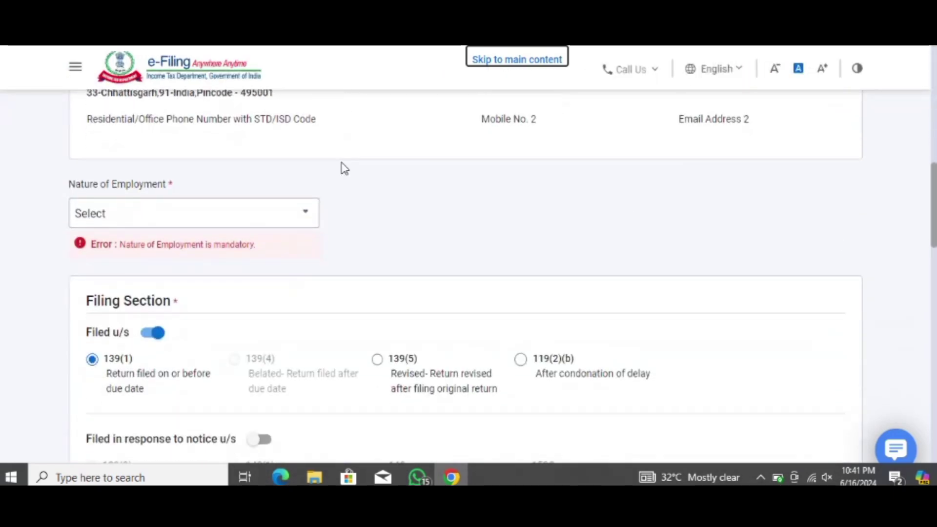
{"action": "left_click", "coordinate": [245, 212]}
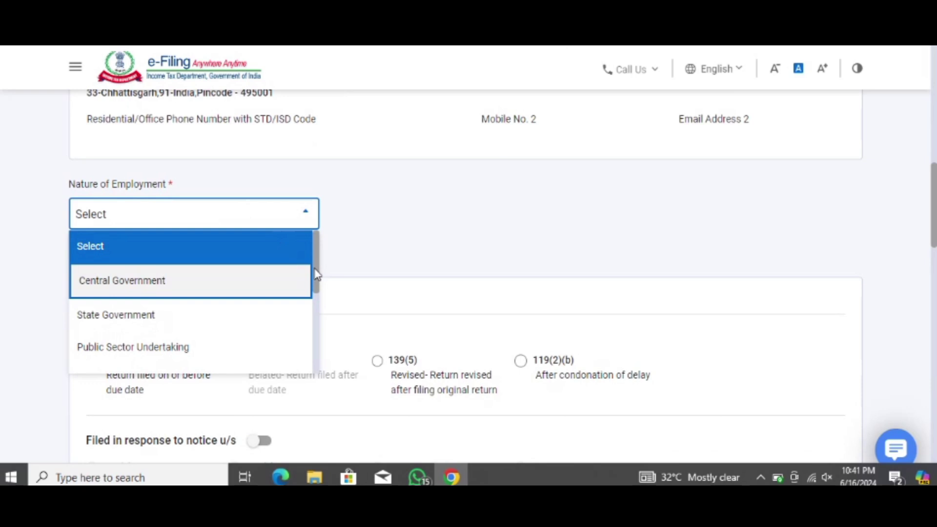
{"action": "left_click_drag", "start_coordinate": [318, 275], "coordinate": [308, 347]}
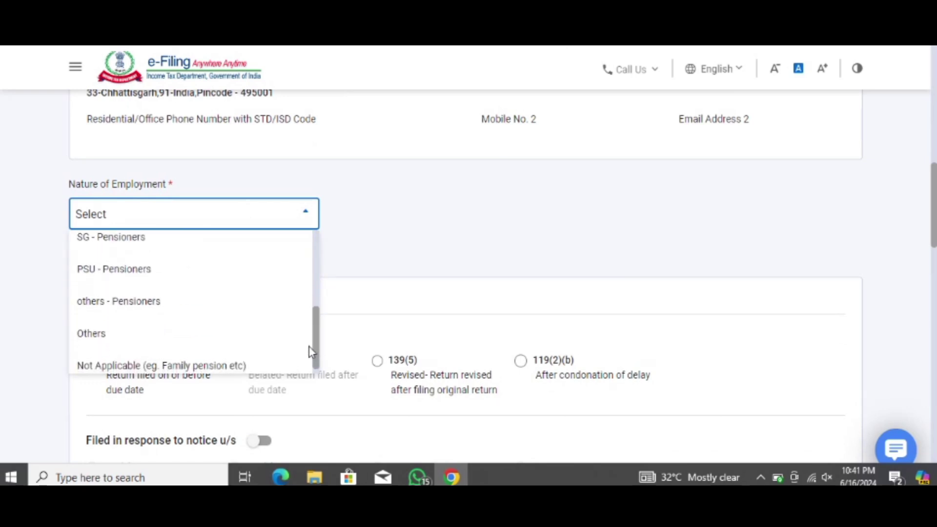
{"action": "left_click", "coordinate": [82, 333]}
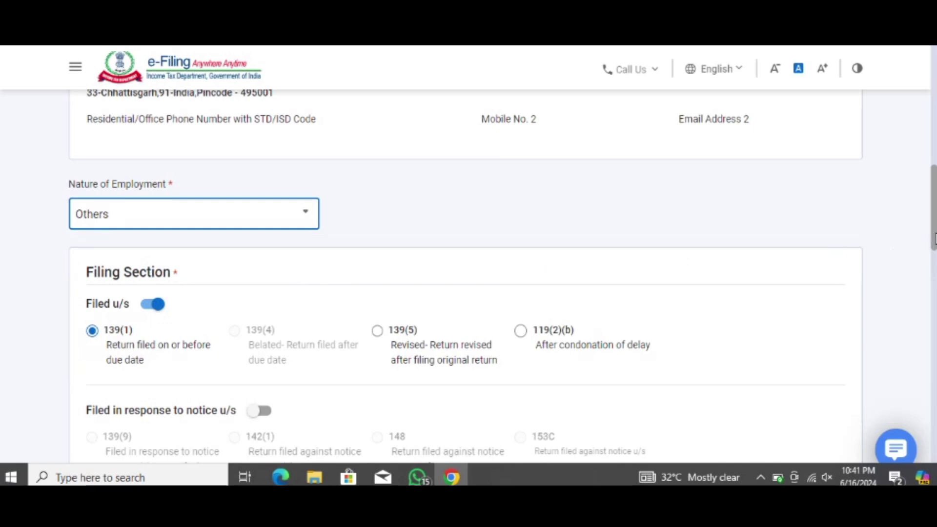
Answer No to filing by a representative assessee and confirm the personal information section
{"action": "left_click_drag", "start_coordinate": [933, 239], "coordinate": [877, 391]}
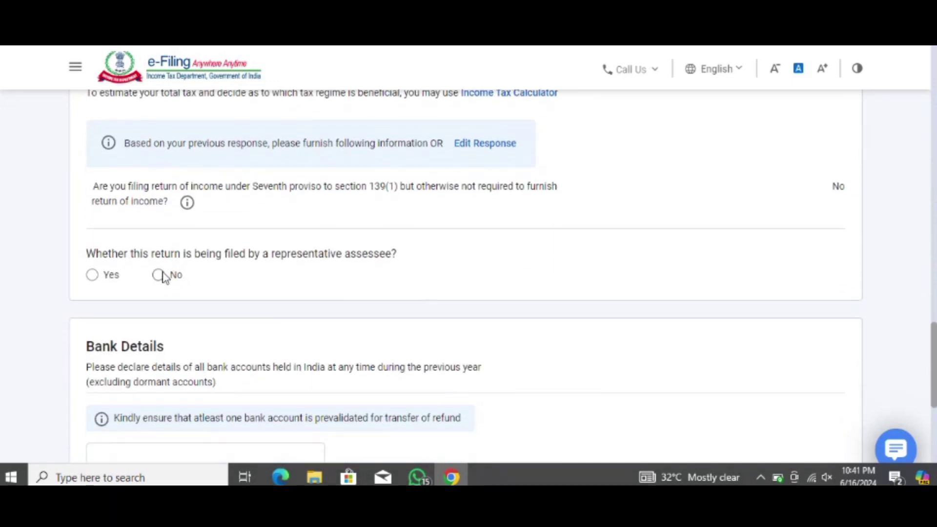
{"action": "left_click", "coordinate": [161, 274]}
{"action": "left_click_drag", "start_coordinate": [933, 347], "coordinate": [933, 425]}
{"action": "left_click", "coordinate": [819, 343]}
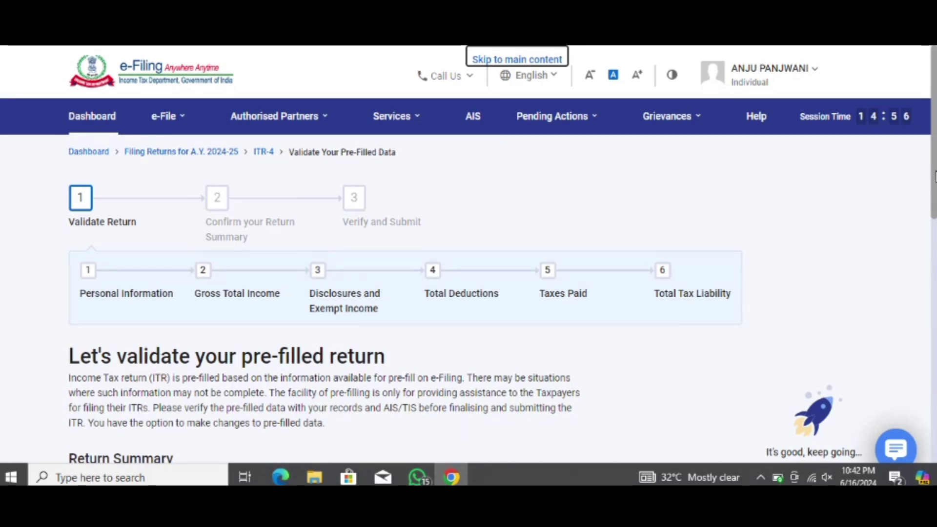
Open the Gross Total Income section and skip its salary exemption questions
{"action": "left_click_drag", "start_coordinate": [933, 180], "coordinate": [932, 310]}
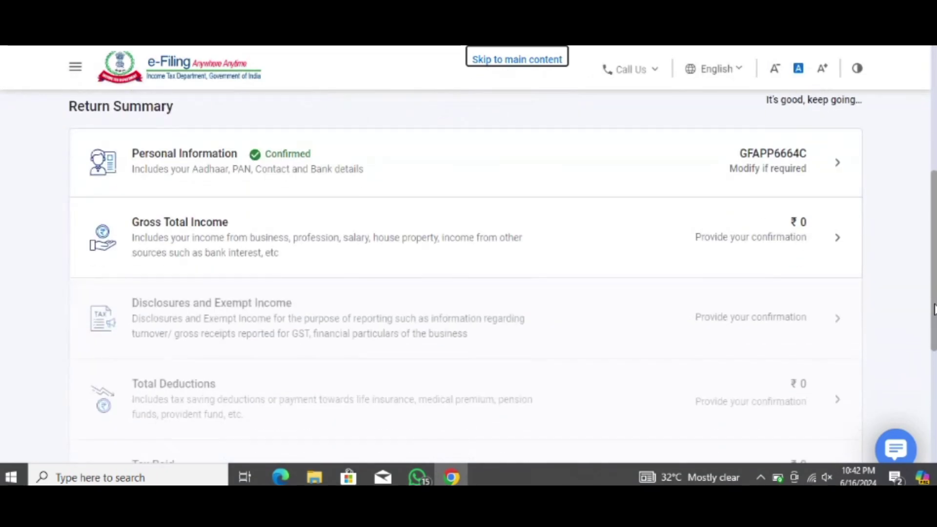
{"action": "left_click", "coordinate": [477, 239]}
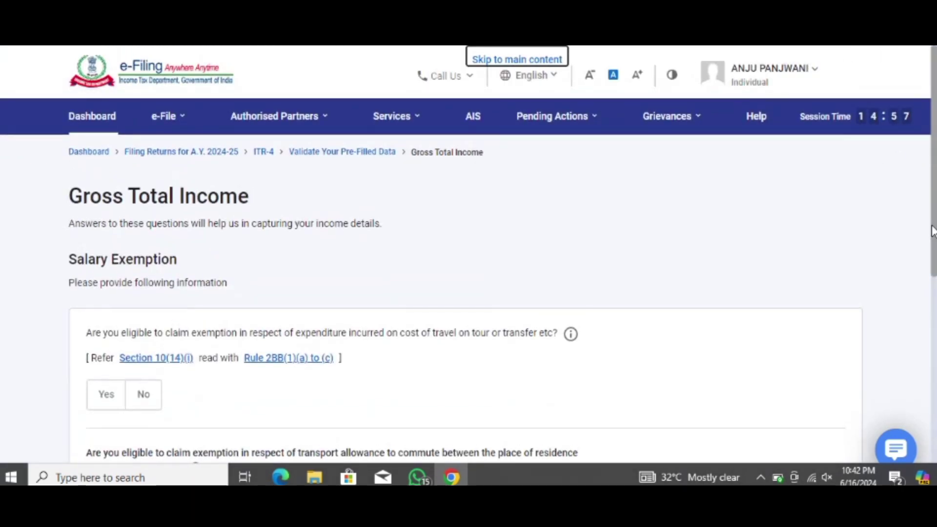
{"action": "scroll", "coordinate": [932, 230], "scroll_direction": "down", "scroll_amount": 8}
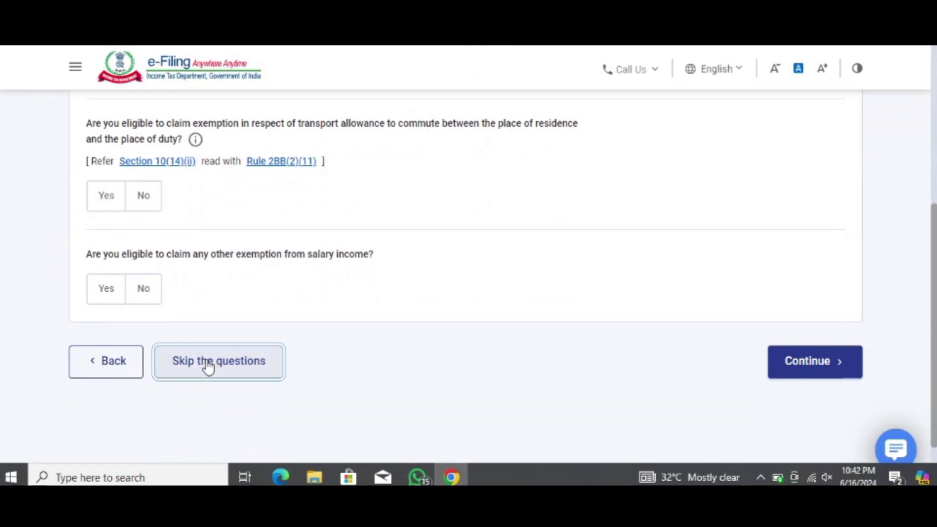
{"action": "left_click", "coordinate": [208, 363]}
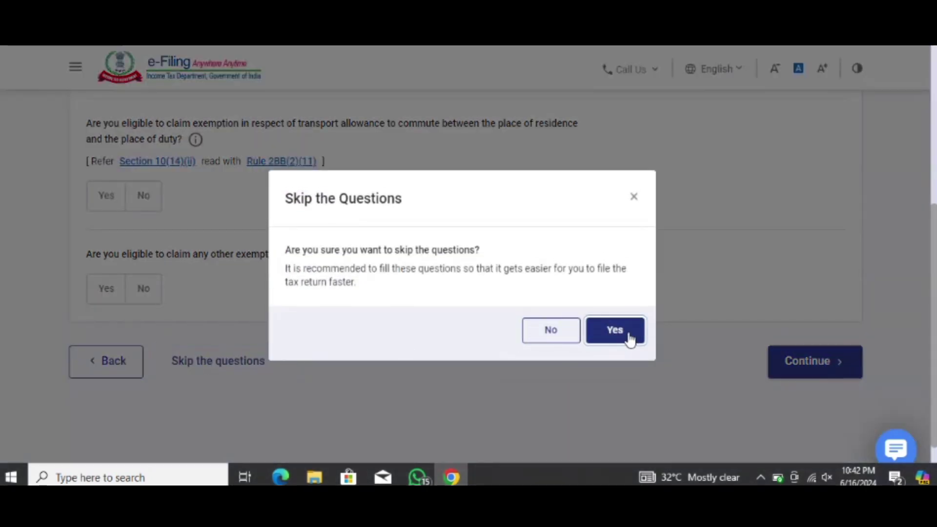
{"action": "left_click", "coordinate": [615, 331]}
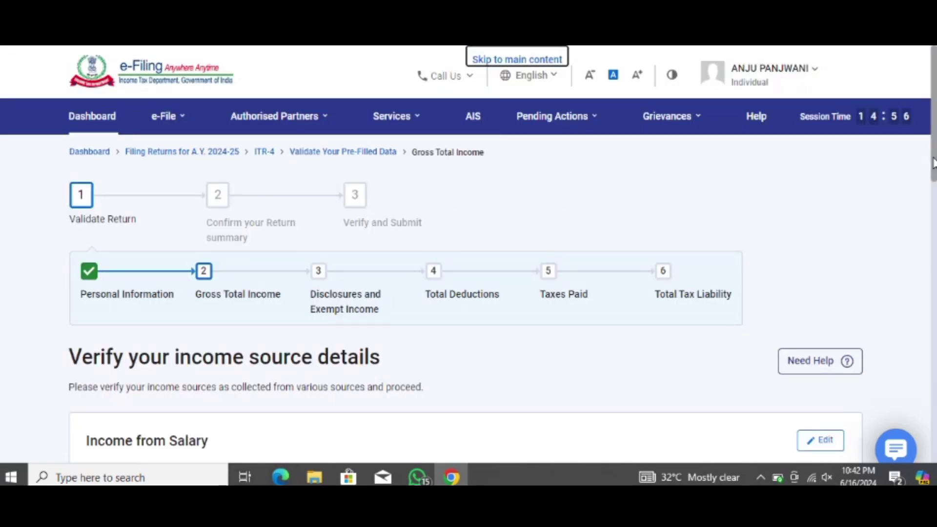
Enter 200000 as the salary per section 17(1) under Income from Salary and save the salary details
{"action": "scroll", "coordinate": [933, 164], "scroll_direction": "down", "scroll_amount": 5}
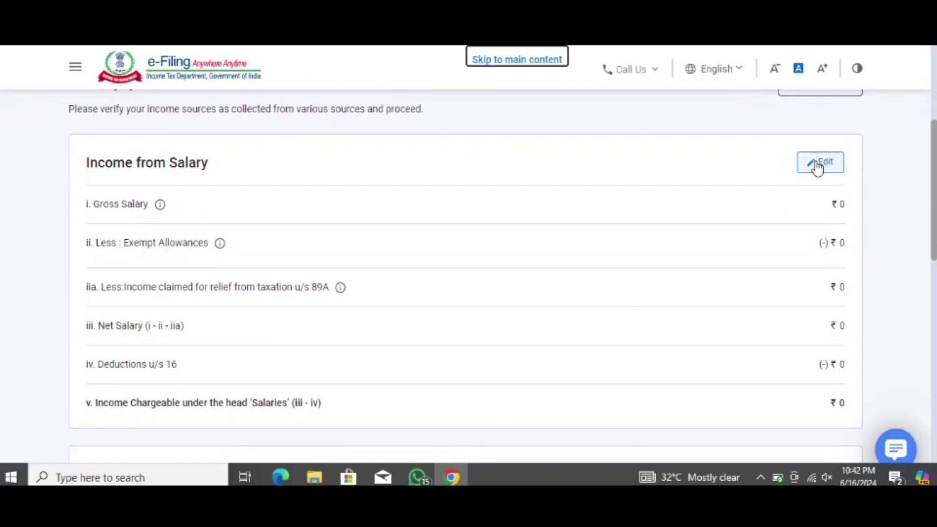
{"action": "left_click", "coordinate": [817, 167]}
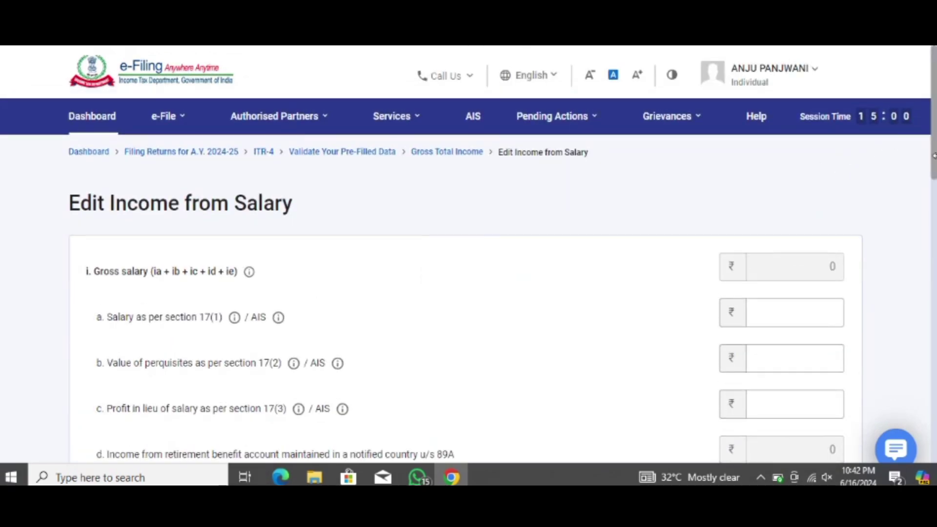
{"action": "scroll", "coordinate": [932, 161], "scroll_direction": "down", "scroll_amount": 3}
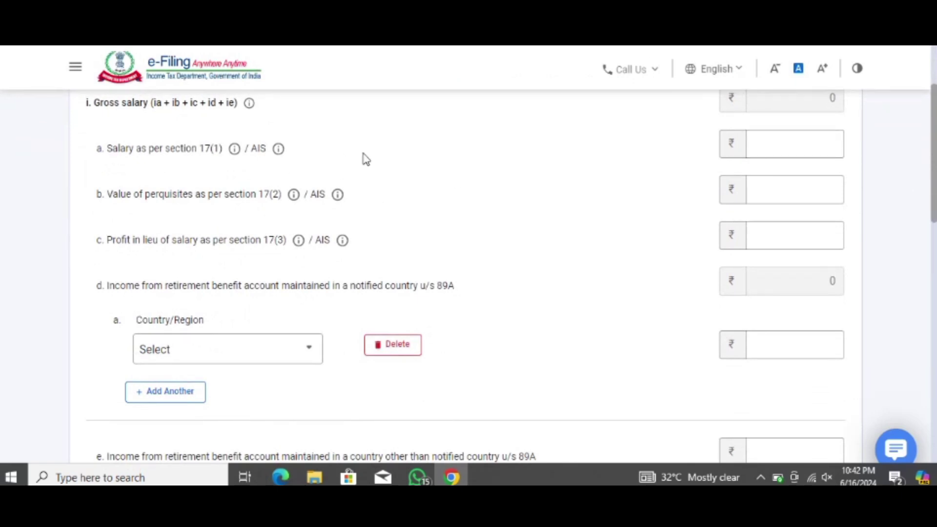
{"action": "left_click", "coordinate": [774, 150]}
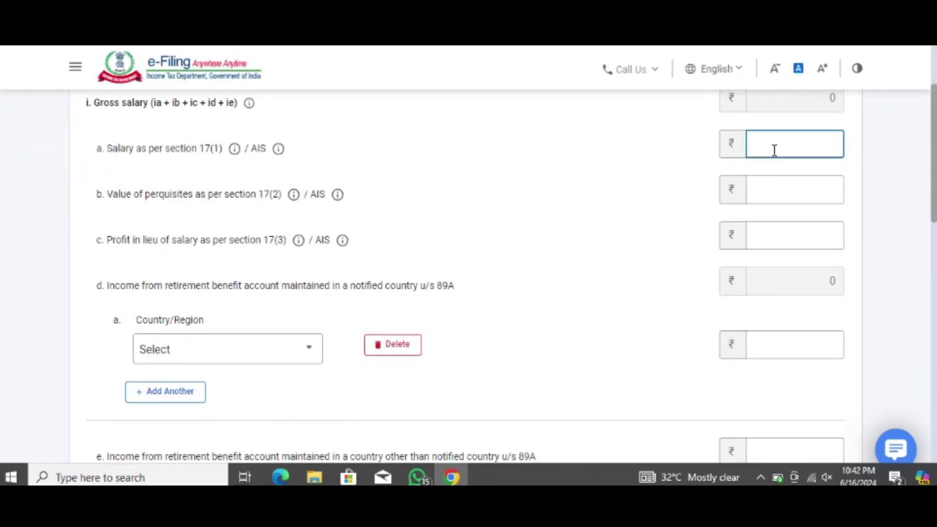
{"action": "type", "text": "200000"}
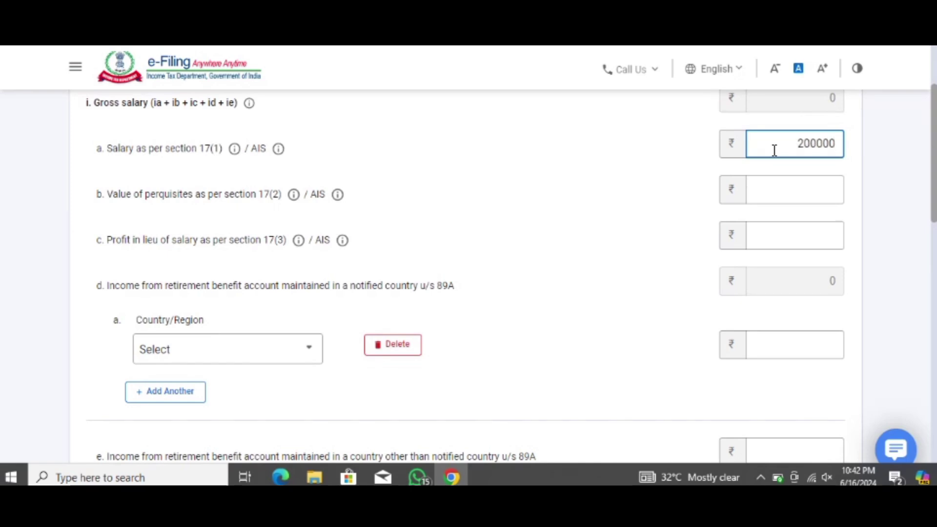
{"action": "left_click", "coordinate": [645, 174]}
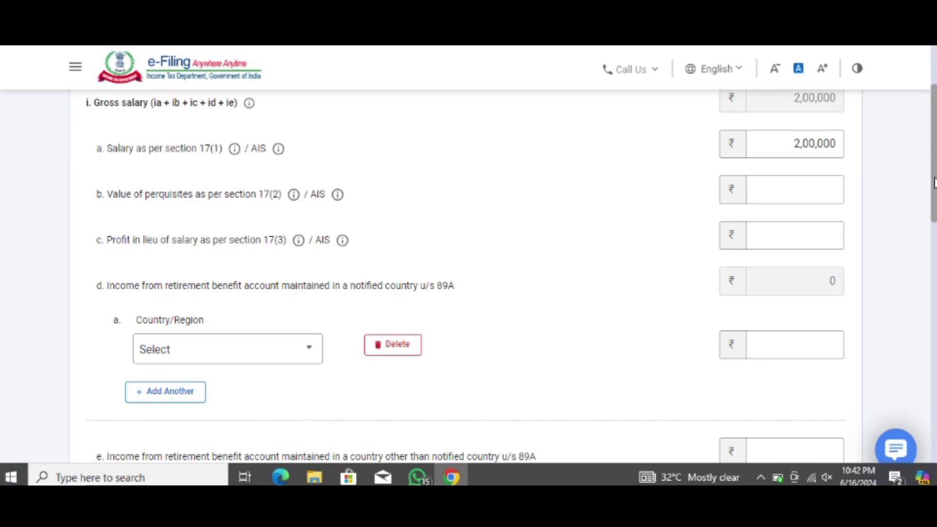
{"action": "left_click_drag", "start_coordinate": [934, 183], "coordinate": [934, 411]}
{"action": "left_click", "coordinate": [848, 412]}
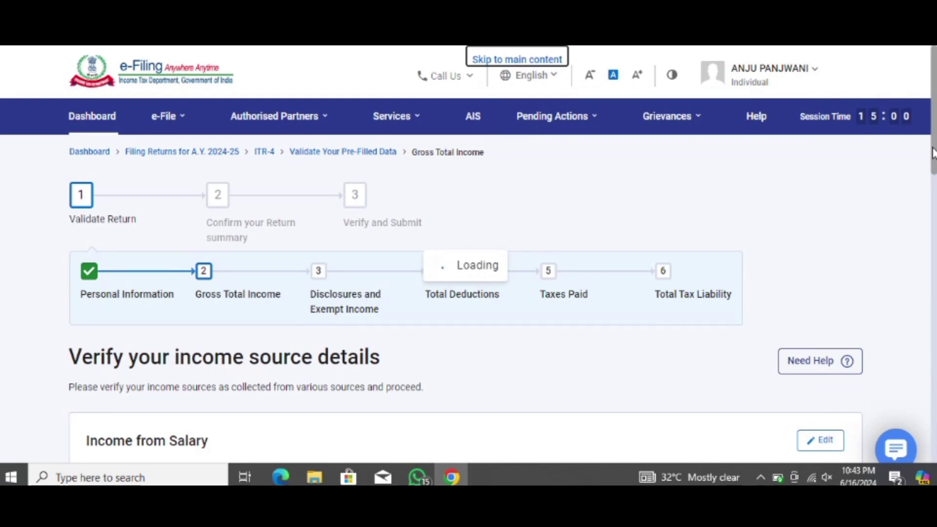
Start adding income from business or profession as Profession income under section 44ADA and name the business teaching
{"action": "left_click_drag", "start_coordinate": [932, 154], "coordinate": [934, 362]}
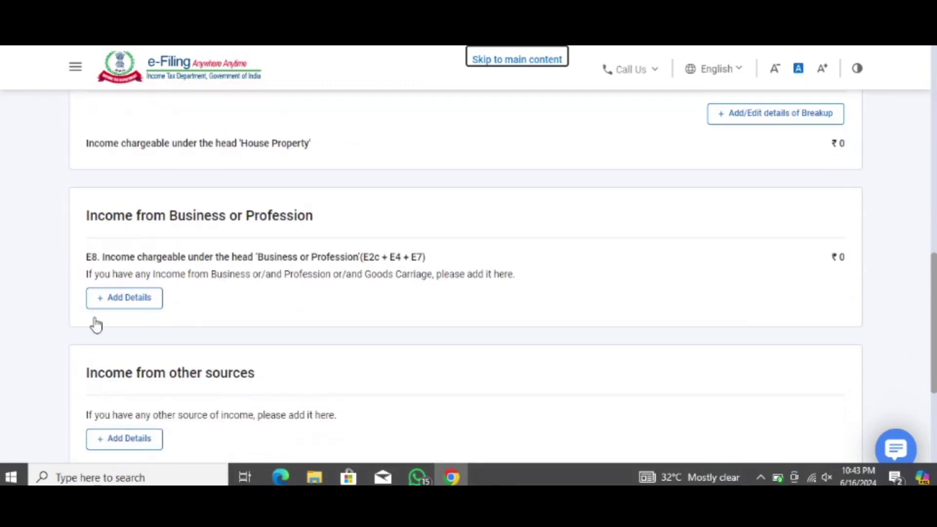
{"action": "left_click", "coordinate": [117, 300]}
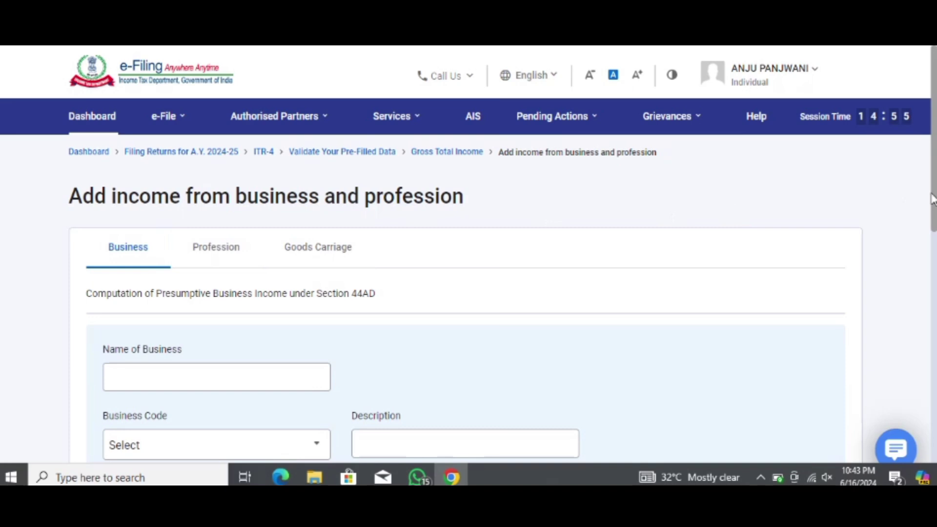
{"action": "scroll", "coordinate": [847, 203], "scroll_direction": "down", "scroll_amount": 2}
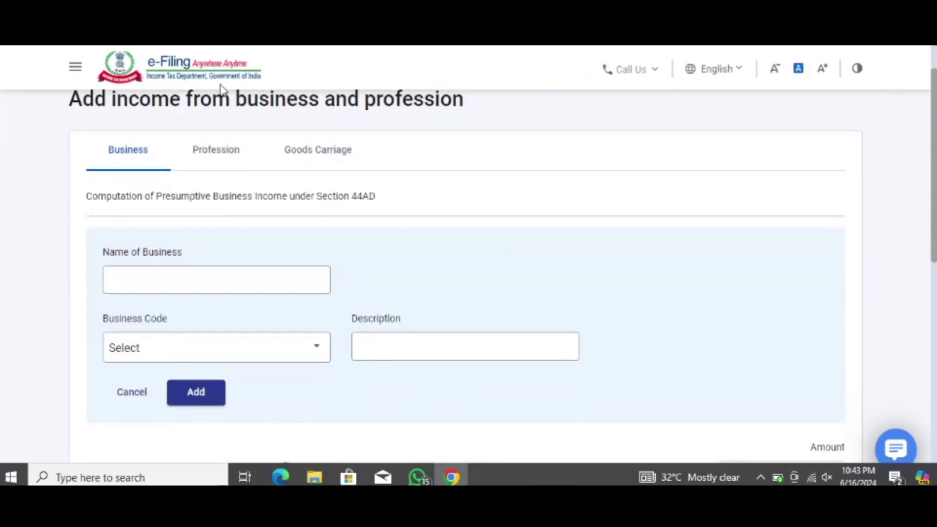
{"action": "left_click", "coordinate": [213, 152]}
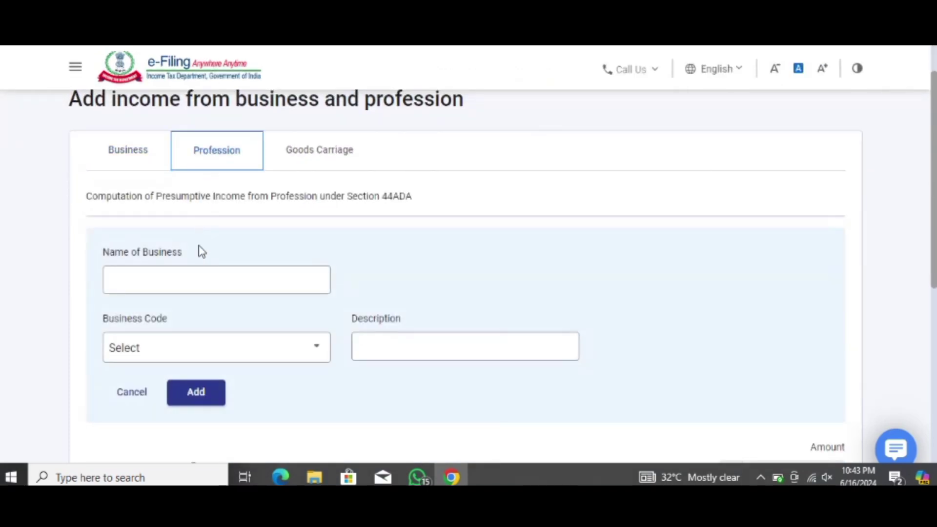
{"action": "left_click", "coordinate": [194, 280]}
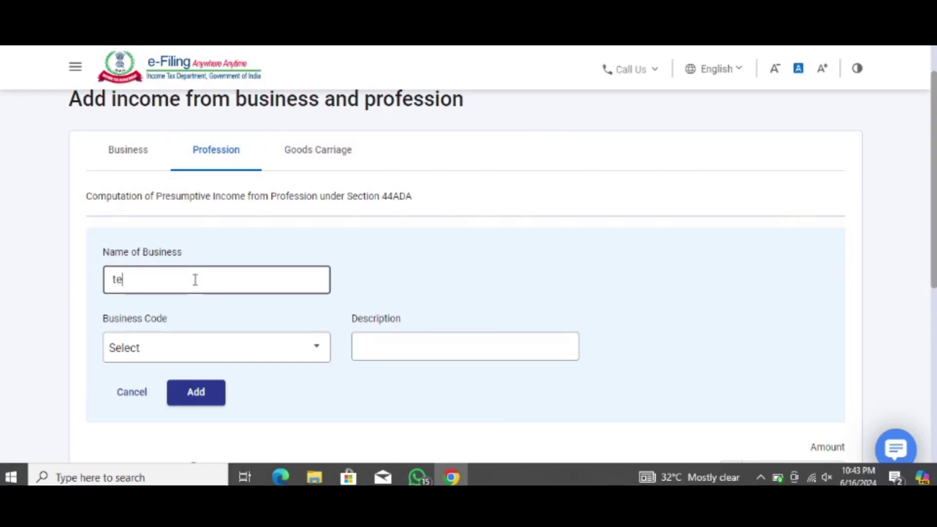
{"action": "type", "text": "teaching"}
Choose business code 20012-Other cultural activities n.e.c., enter teacher as the description, and add the profession entry
{"action": "left_click", "coordinate": [217, 355]}
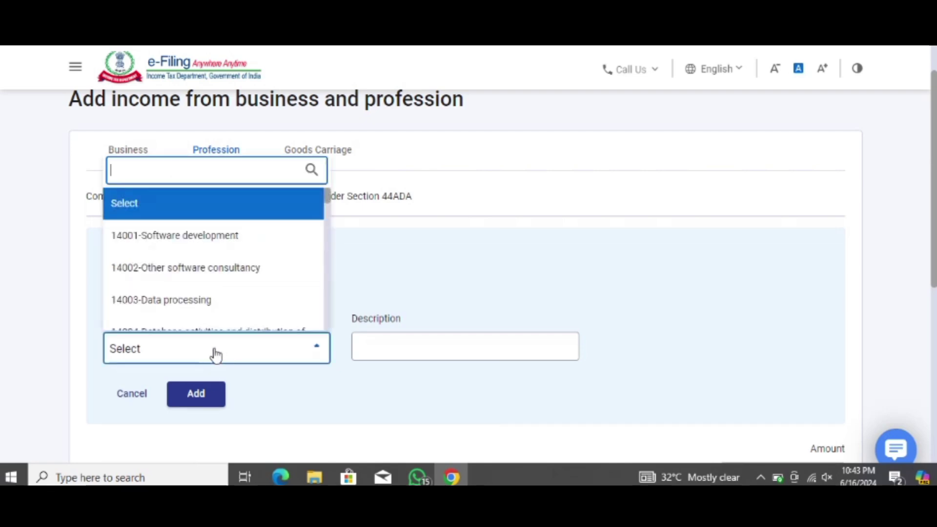
{"action": "type", "text": "tea"}
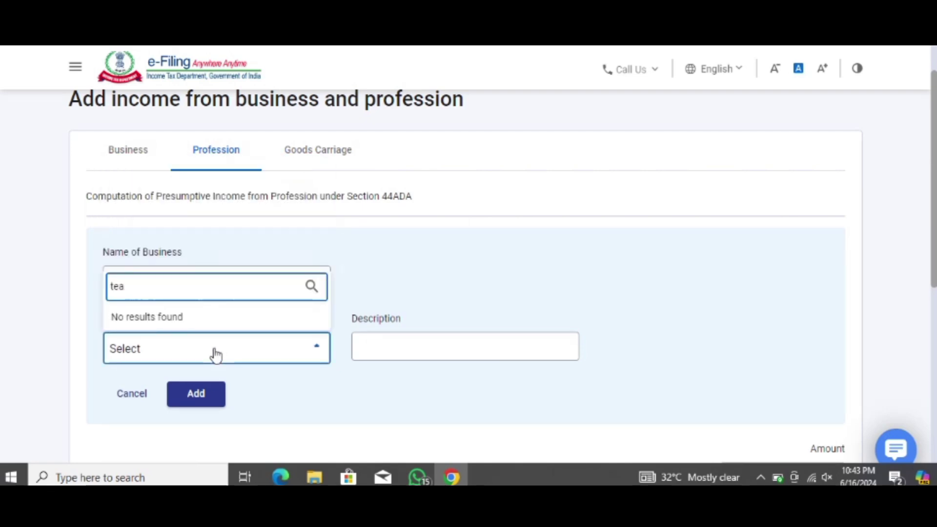
{"action": "type", "text": "cher"}
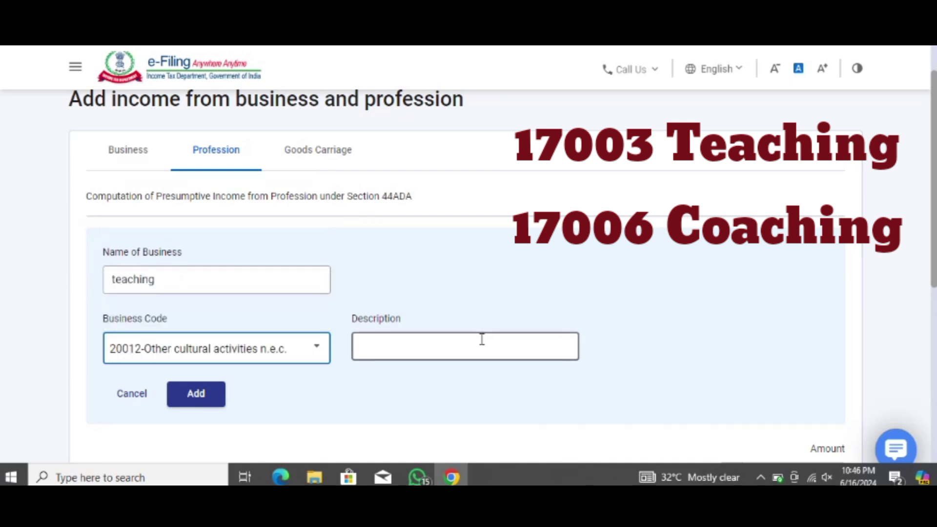
{"action": "left_click", "coordinate": [481, 339]}
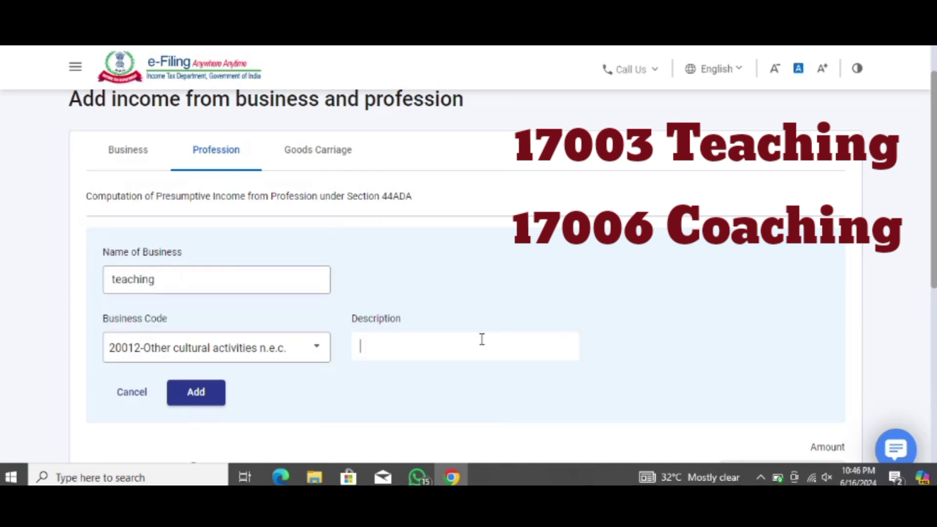
{"action": "type", "text": "teacher"}
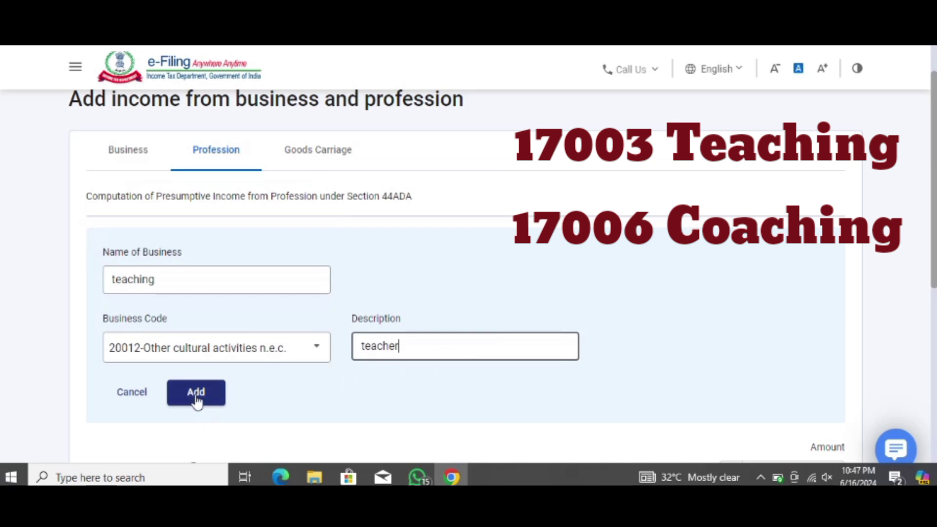
{"action": "left_click", "coordinate": [196, 398]}
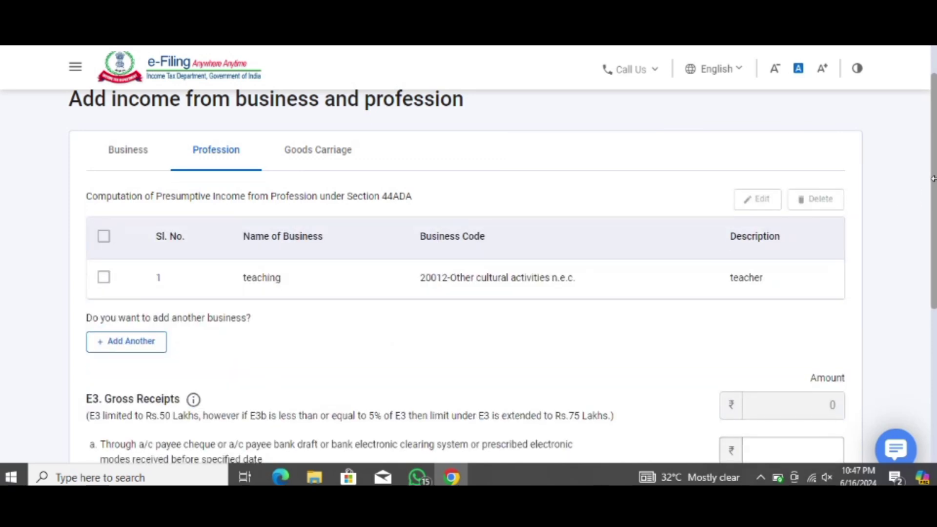
Enter 700000 as the E3 gross receipts received through bank or prescribed electronic modes
{"action": "scroll", "coordinate": [932, 186], "scroll_direction": "down", "scroll_amount": 4}
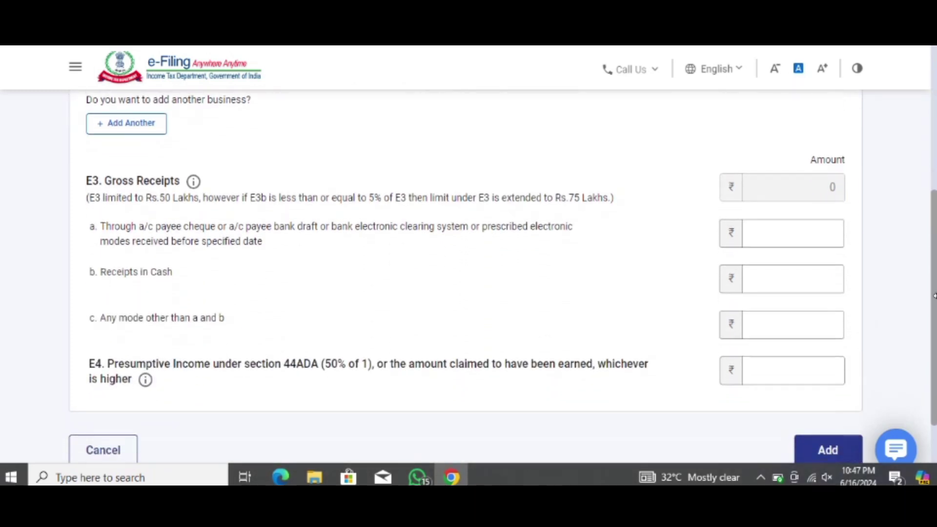
{"action": "key", "text": "Tab"}
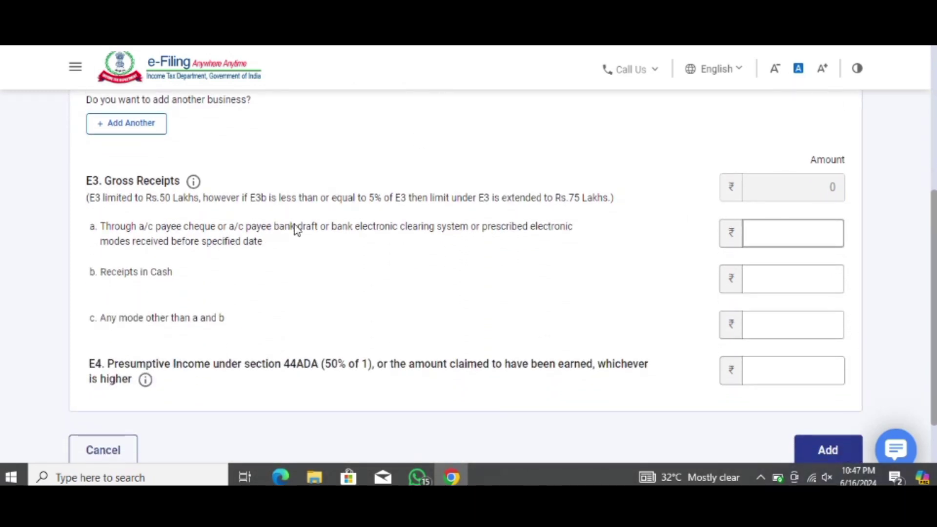
{"action": "left_click", "coordinate": [140, 288]}
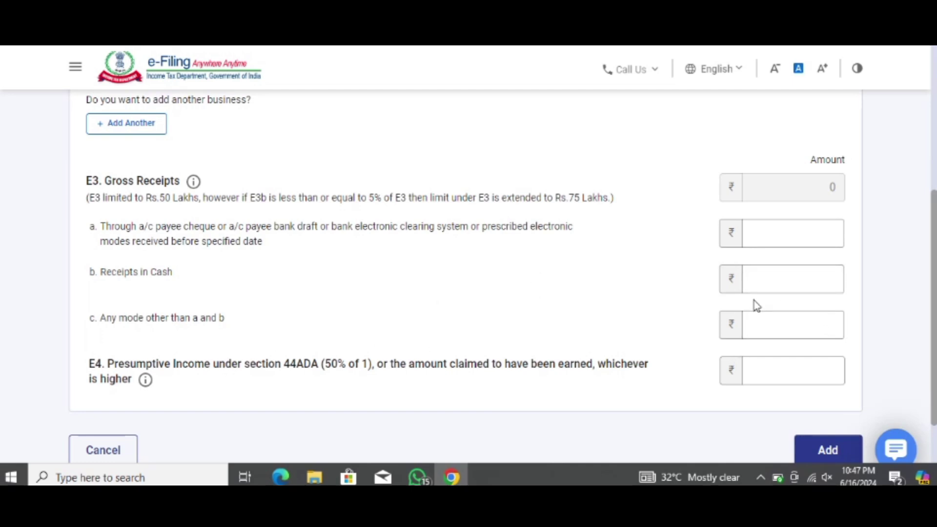
{"action": "left_click", "coordinate": [779, 234]}
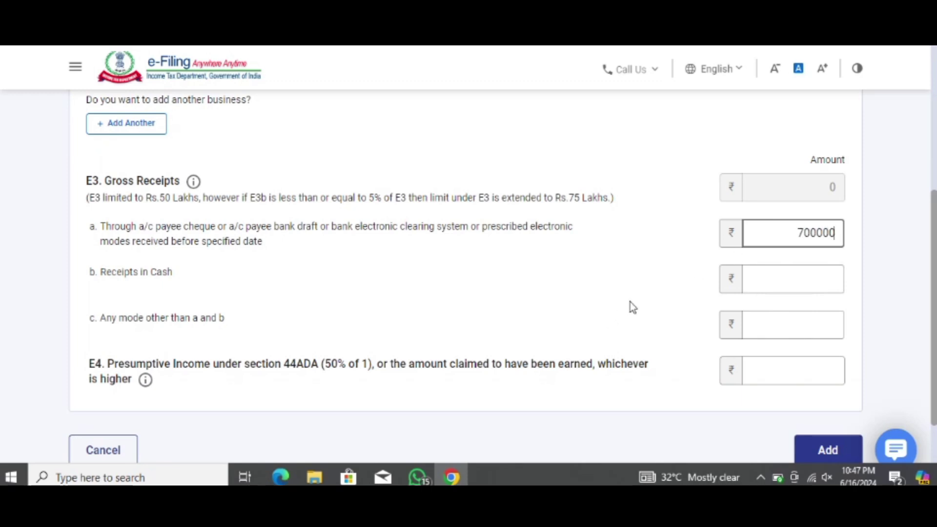
{"action": "left_click", "coordinate": [695, 298]}
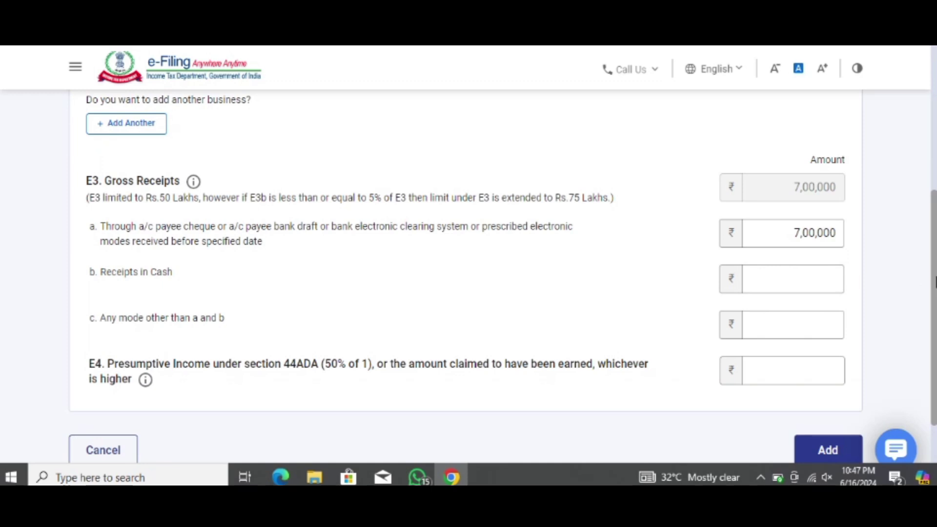
Set the E4 presumptive income under section 44ADA to 350000 and add the profession income details to the return
{"action": "scroll", "coordinate": [933, 282], "scroll_direction": "down", "scroll_amount": 2}
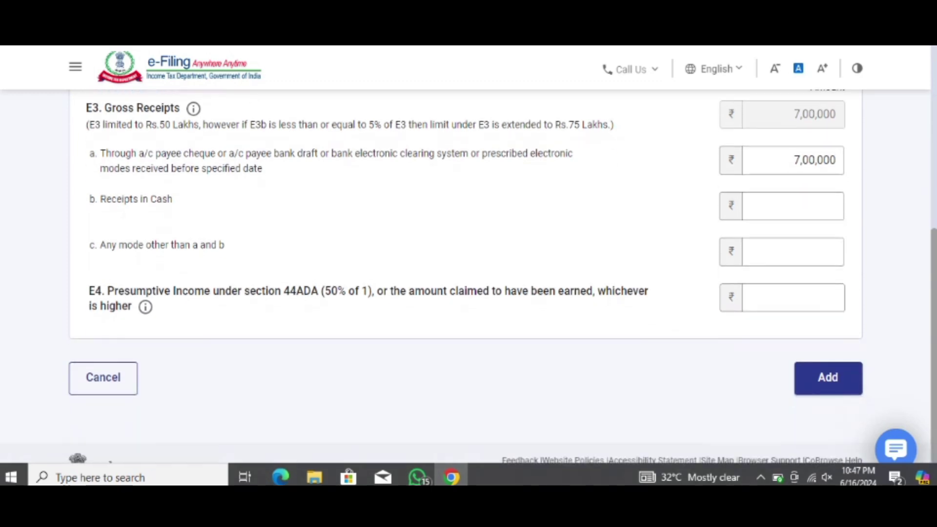
{"action": "left_click", "coordinate": [814, 280]}
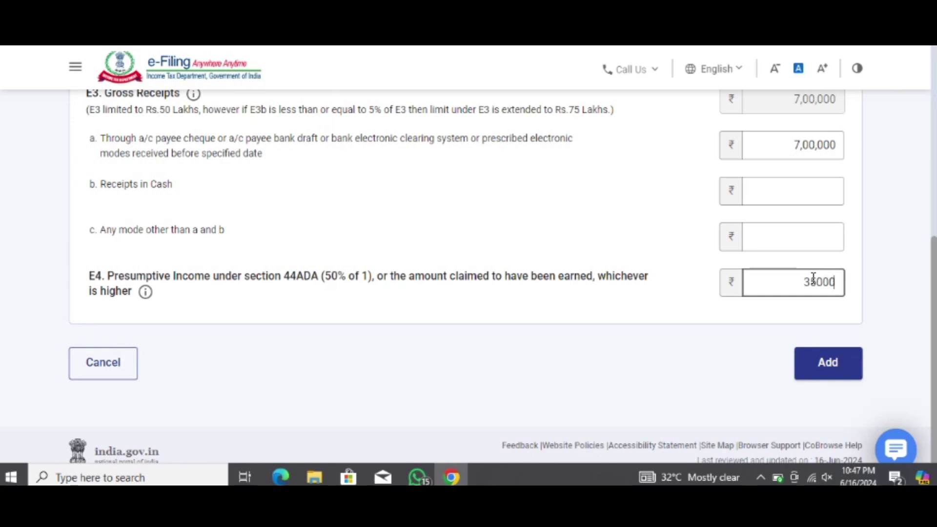
{"action": "left_click", "coordinate": [663, 189]}
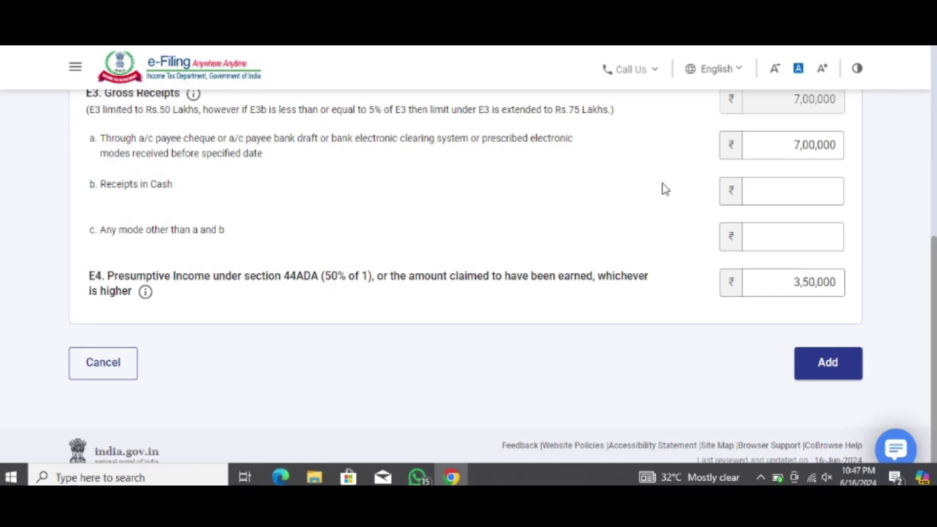
{"action": "left_click", "coordinate": [829, 366]}
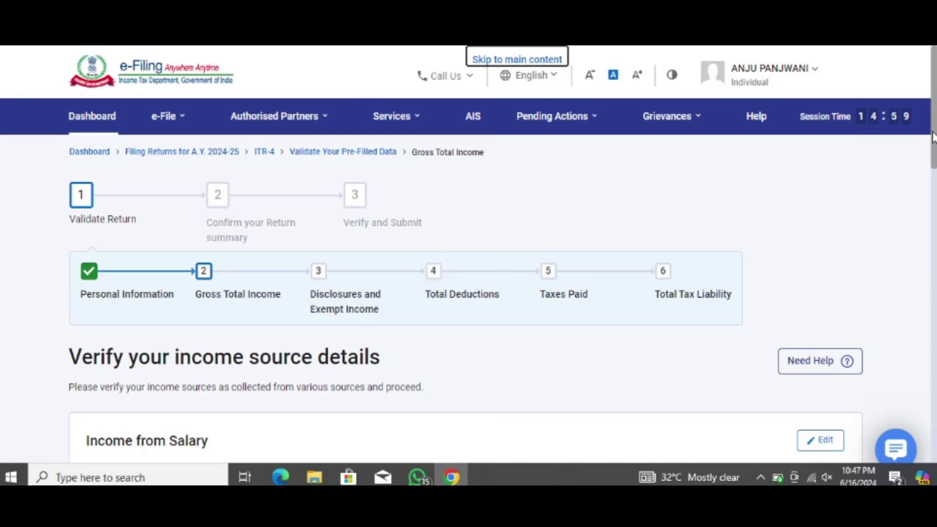
Confirm the Gross Total Income section and the Disclosures and Exempt Income section without adding further details
{"action": "left_click_drag", "start_coordinate": [932, 137], "coordinate": [926, 429]}
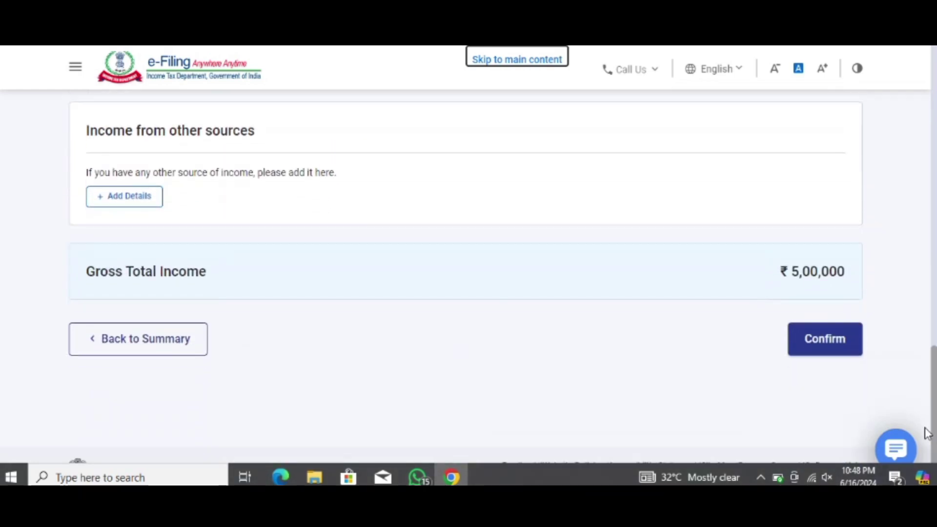
{"action": "left_click", "coordinate": [846, 341]}
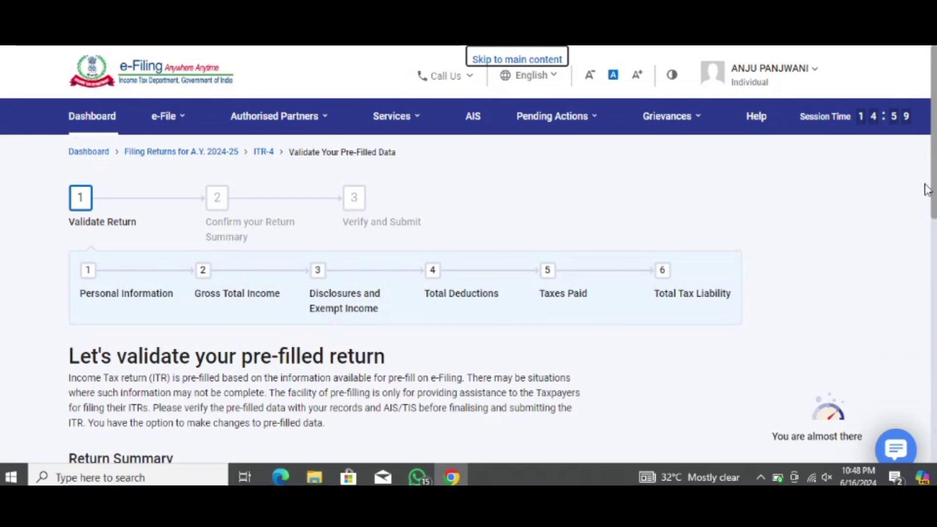
{"action": "scroll", "coordinate": [932, 190], "scroll_direction": "down", "scroll_amount": 5}
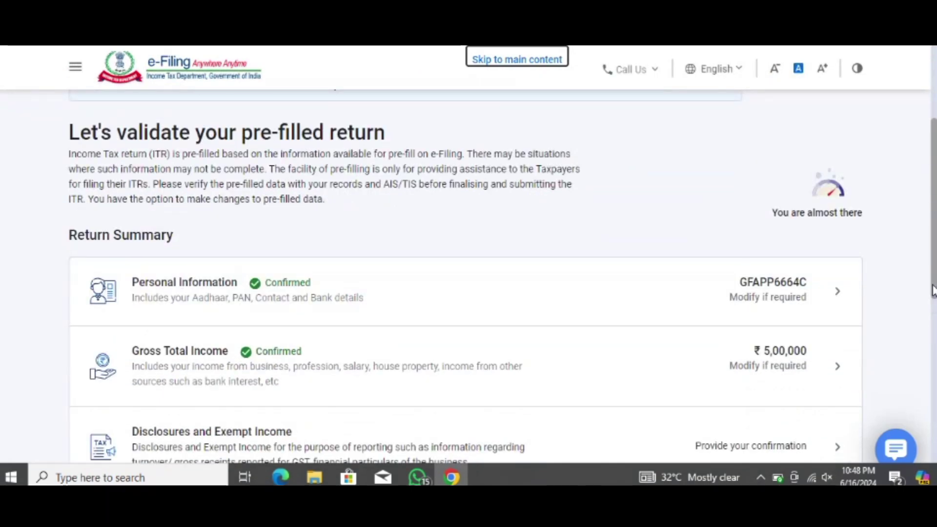
{"action": "scroll", "coordinate": [932, 290], "scroll_direction": "down", "scroll_amount": 3}
{"action": "left_click", "coordinate": [757, 279]}
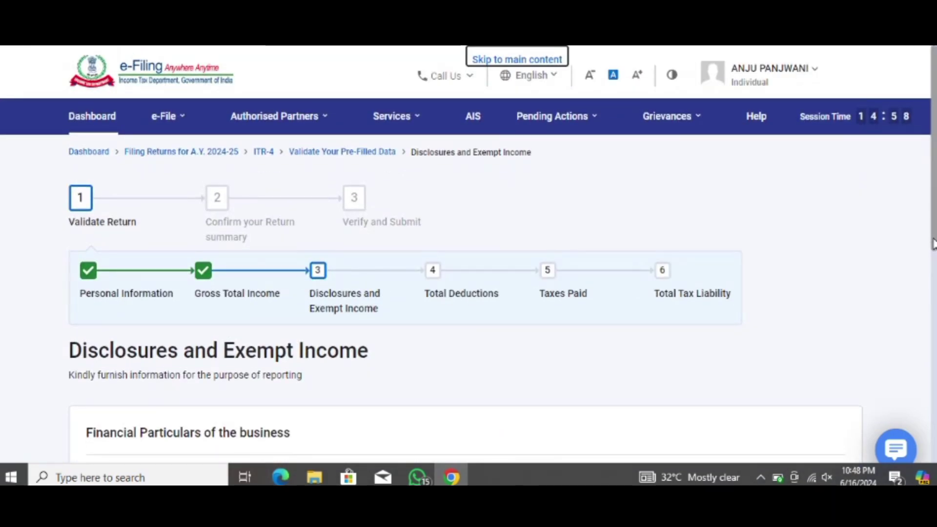
{"action": "scroll", "coordinate": [933, 244], "scroll_direction": "down", "scroll_amount": 10}
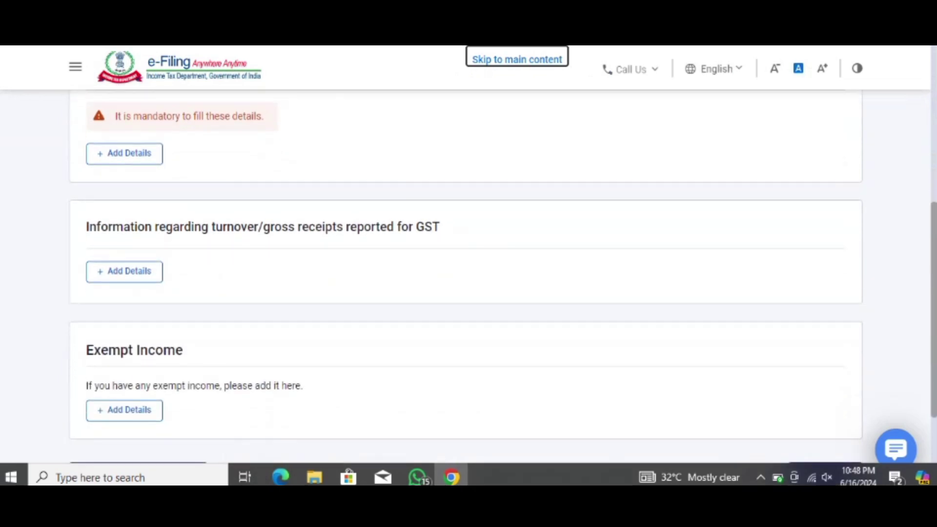
{"action": "left_click", "coordinate": [824, 388]}
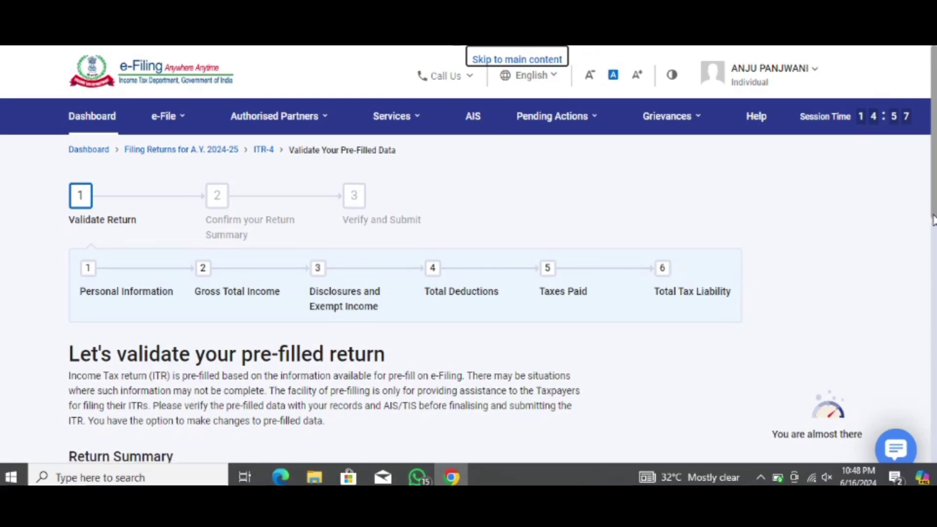
Open the Total Deductions section, continue past its questions unanswered, and confirm it without claiming any deductions
{"action": "left_click_drag", "start_coordinate": [933, 213], "coordinate": [934, 395]}
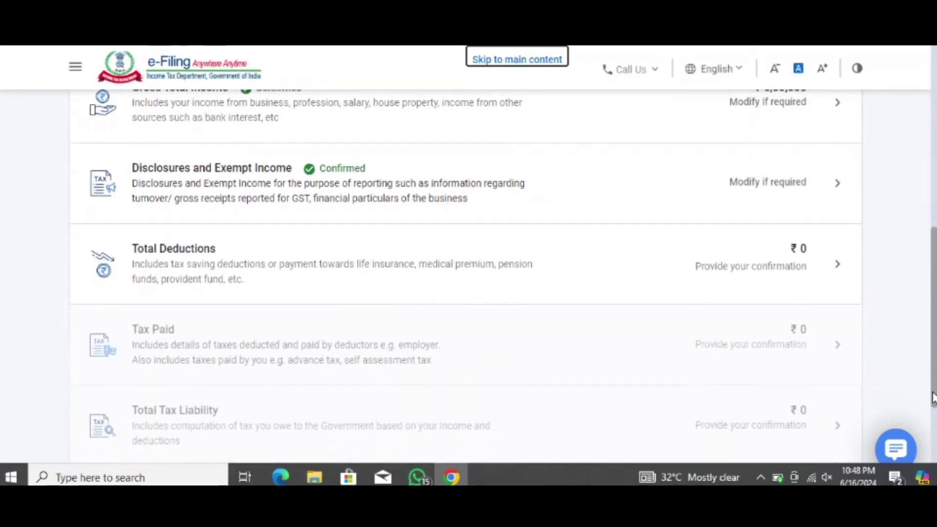
{"action": "left_click", "coordinate": [755, 271]}
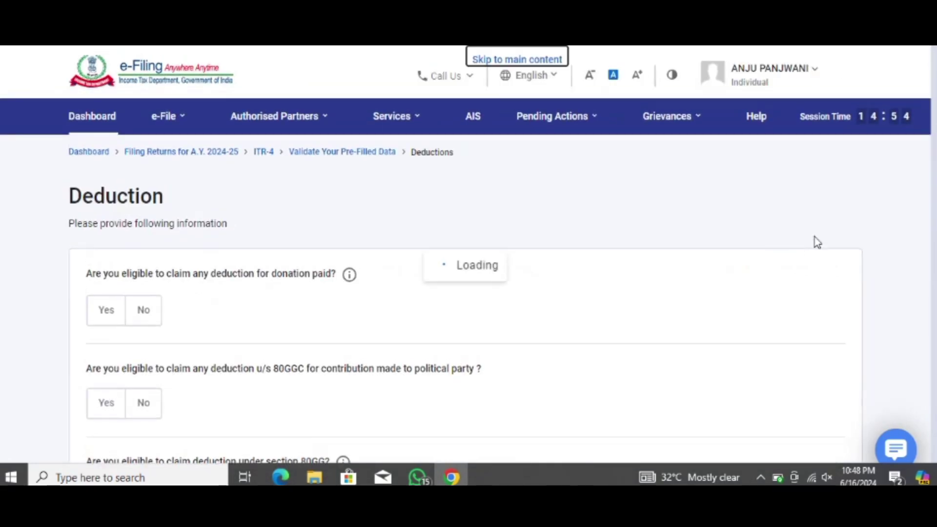
{"action": "scroll", "coordinate": [933, 240], "scroll_direction": "down", "scroll_amount": 1}
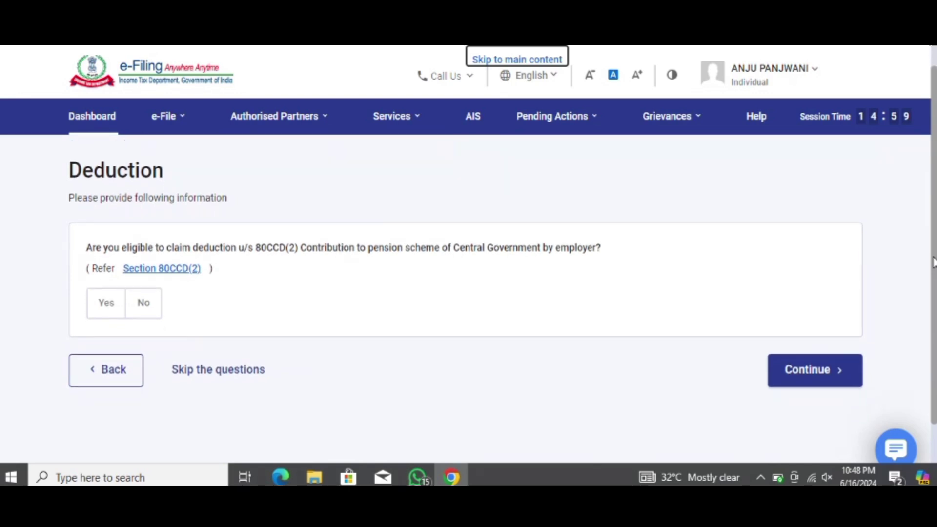
{"action": "left_click", "coordinate": [817, 374]}
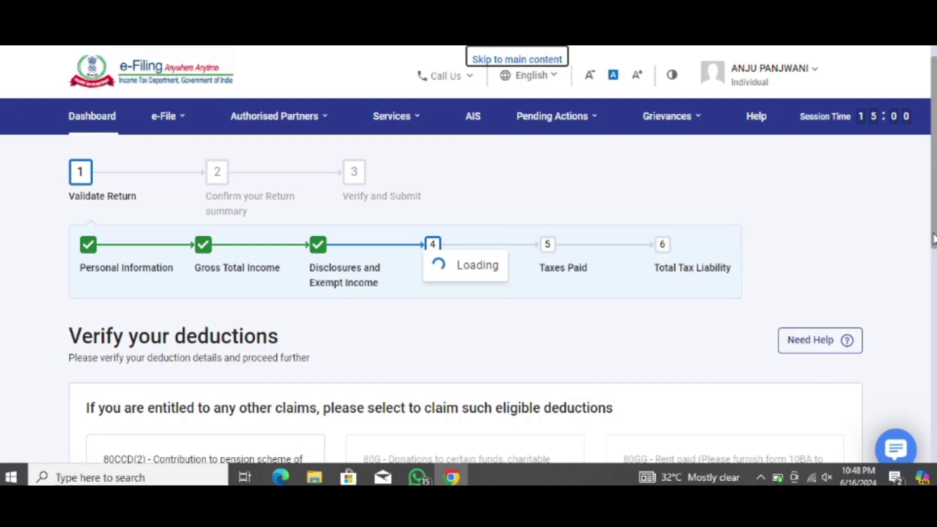
{"action": "left_click_drag", "start_coordinate": [932, 239], "coordinate": [932, 437]}
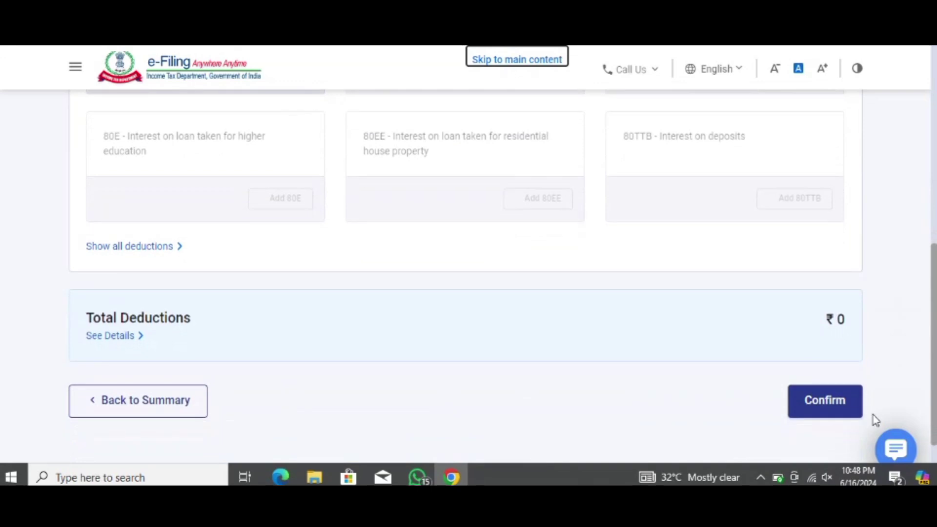
{"action": "left_click", "coordinate": [848, 412]}
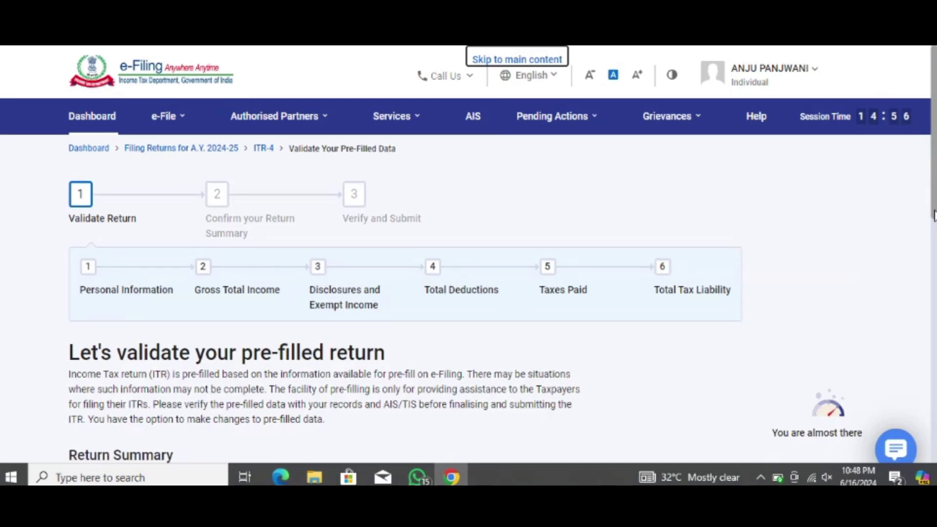
Open the Tax Paid section of the return summary and confirm the taxes paid details
{"action": "left_click_drag", "start_coordinate": [933, 197], "coordinate": [933, 390]}
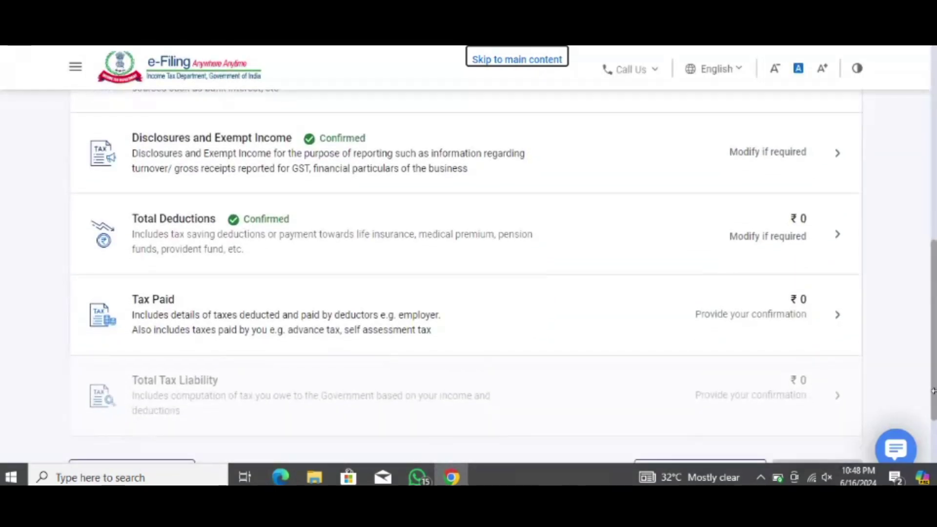
{"action": "left_click", "coordinate": [757, 307]}
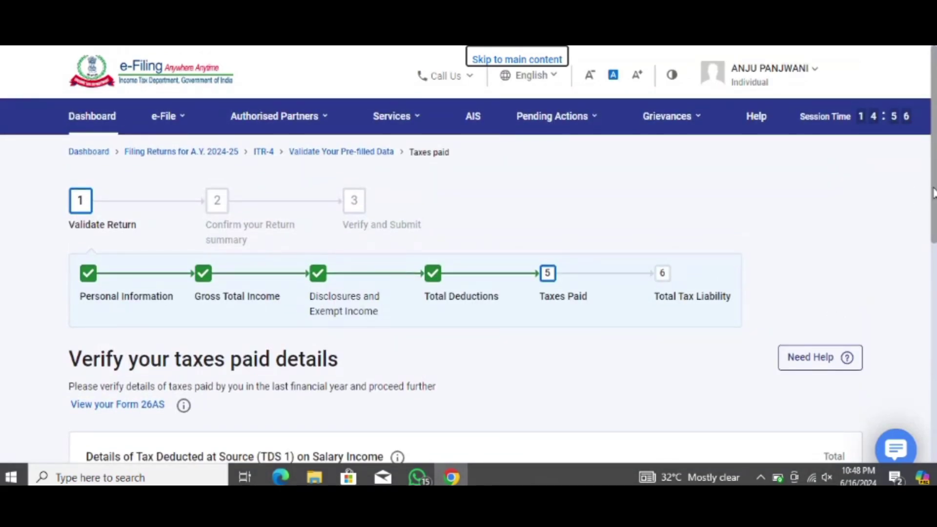
{"action": "left_click_drag", "start_coordinate": [932, 193], "coordinate": [926, 411]}
{"action": "left_click", "coordinate": [830, 370]}
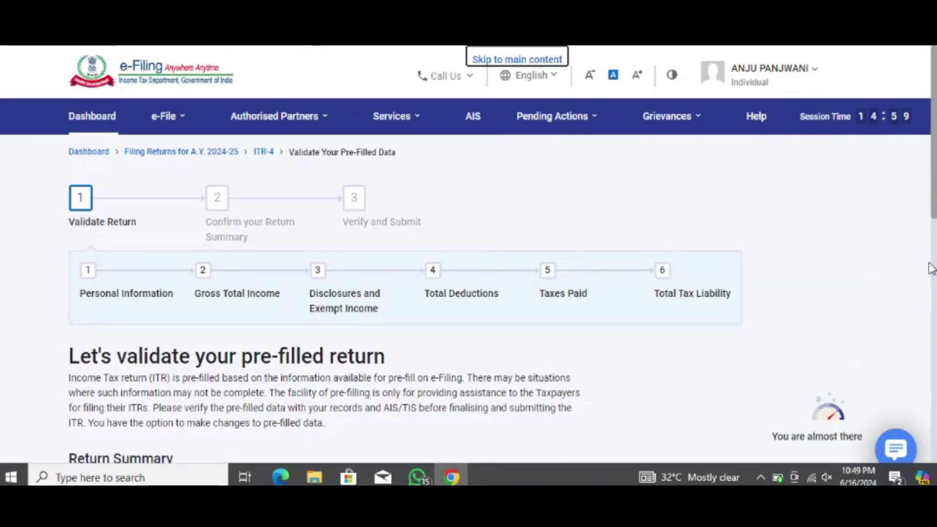
Open the Total Tax Liability section of the return summary, review the tax computation, and confirm the tax liability details
{"action": "scroll", "coordinate": [934, 258], "scroll_direction": "down", "scroll_amount": 1}
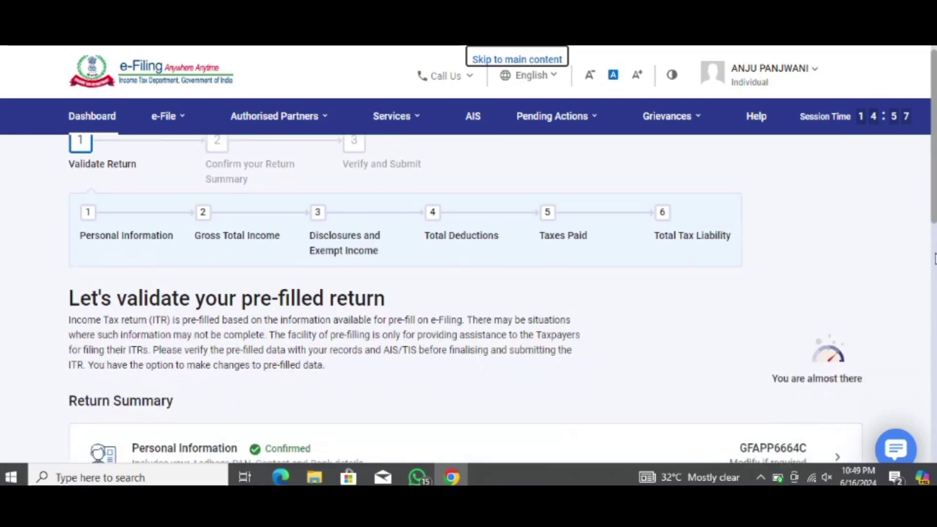
{"action": "scroll", "coordinate": [934, 258], "scroll_direction": "down", "scroll_amount": 10}
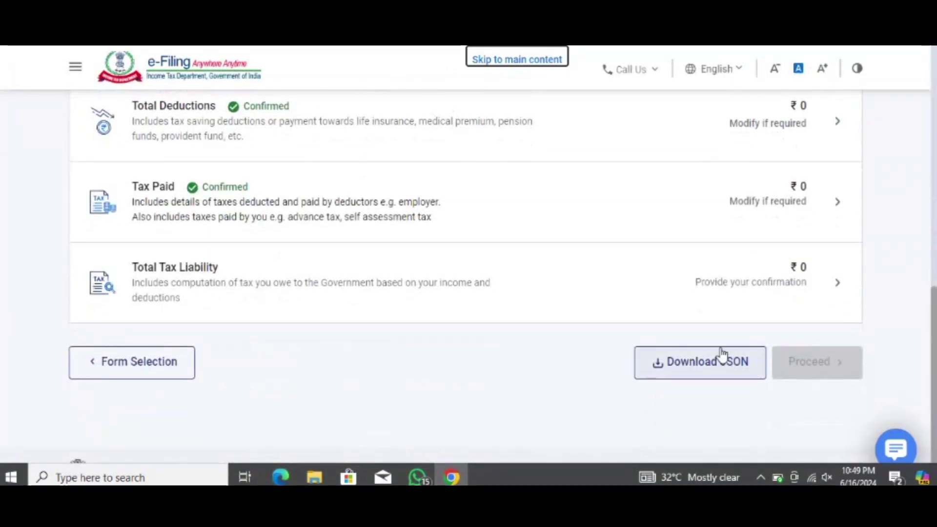
{"action": "left_click", "coordinate": [719, 289]}
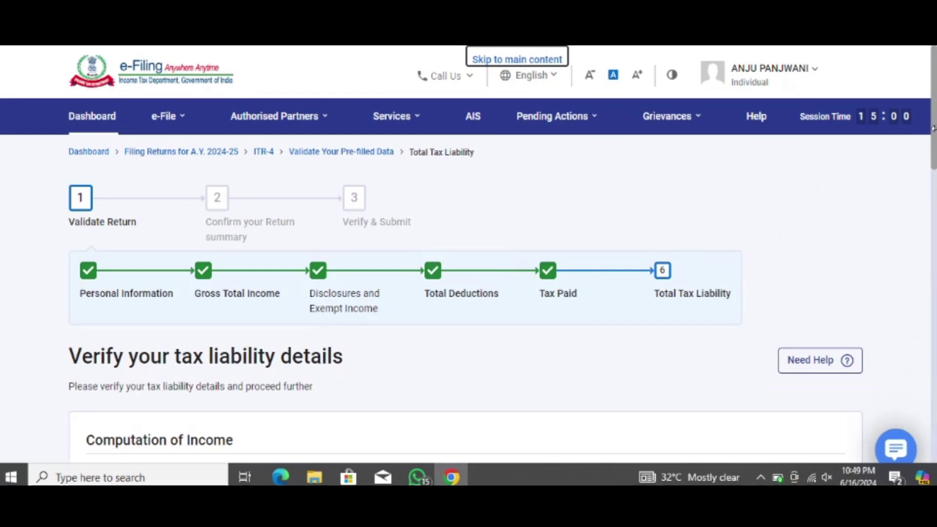
{"action": "scroll", "coordinate": [932, 135], "scroll_direction": "down", "scroll_amount": 8}
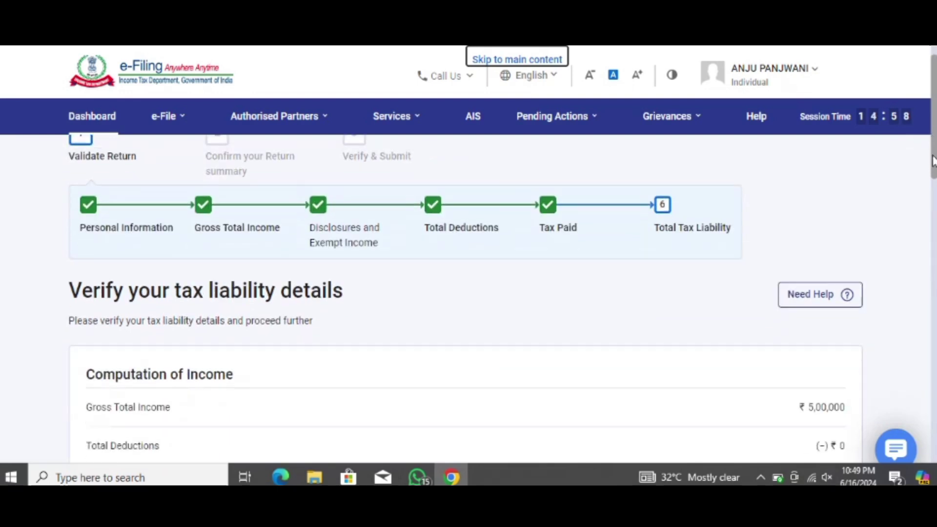
{"action": "scroll", "coordinate": [469, 273], "scroll_direction": "down", "scroll_amount": 4}
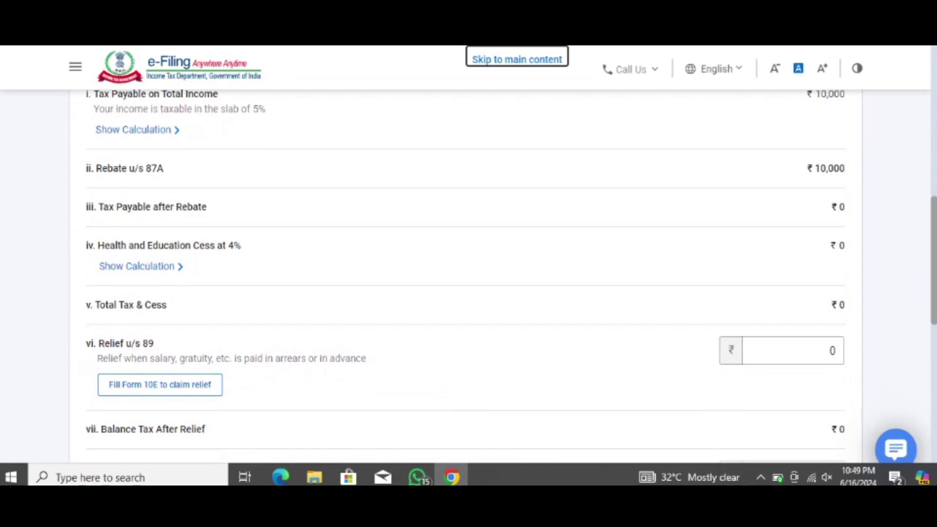
{"action": "scroll", "coordinate": [932, 345], "scroll_direction": "down", "scroll_amount": 10}
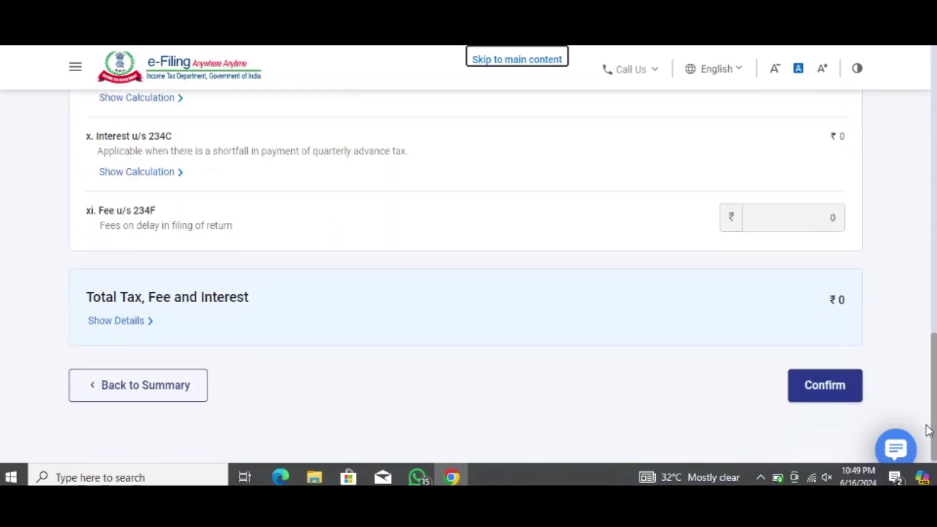
{"action": "left_click", "coordinate": [840, 379]}
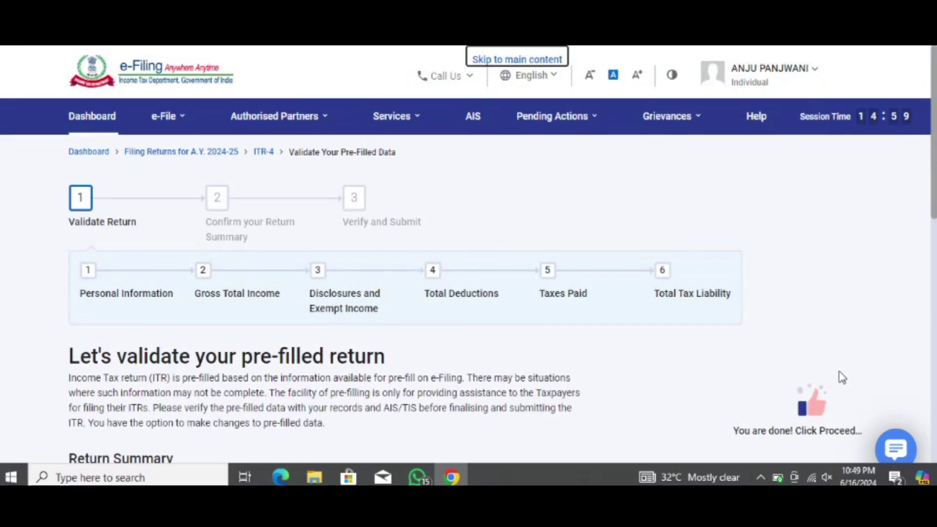
{"action": "scroll", "coordinate": [934, 452], "scroll_direction": "down", "scroll_amount": 10}
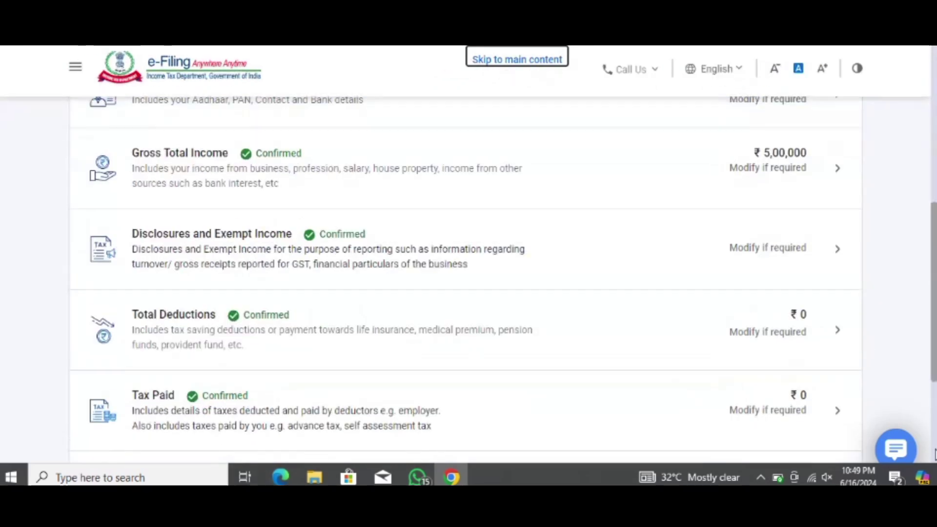